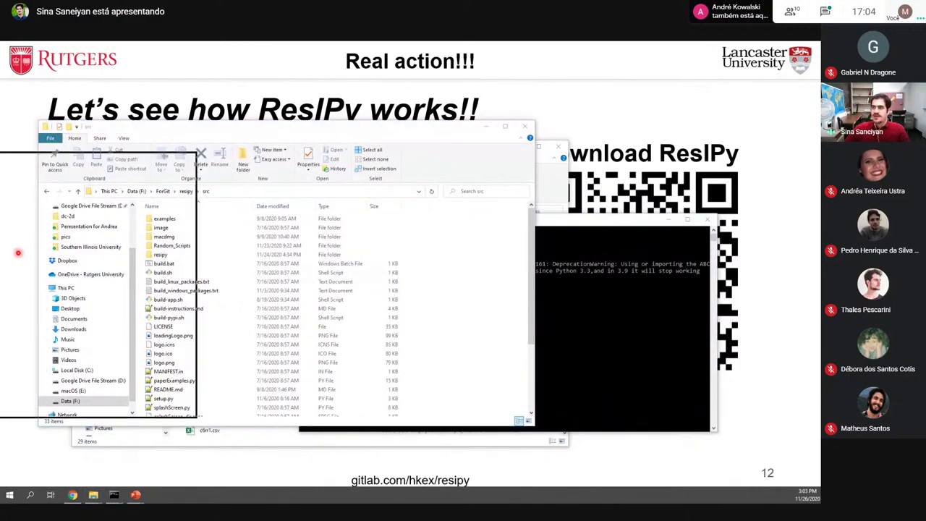
Maximize and restore the ResIPy window, then drag its edges so it covers most of the slide
double_click(365, 131)
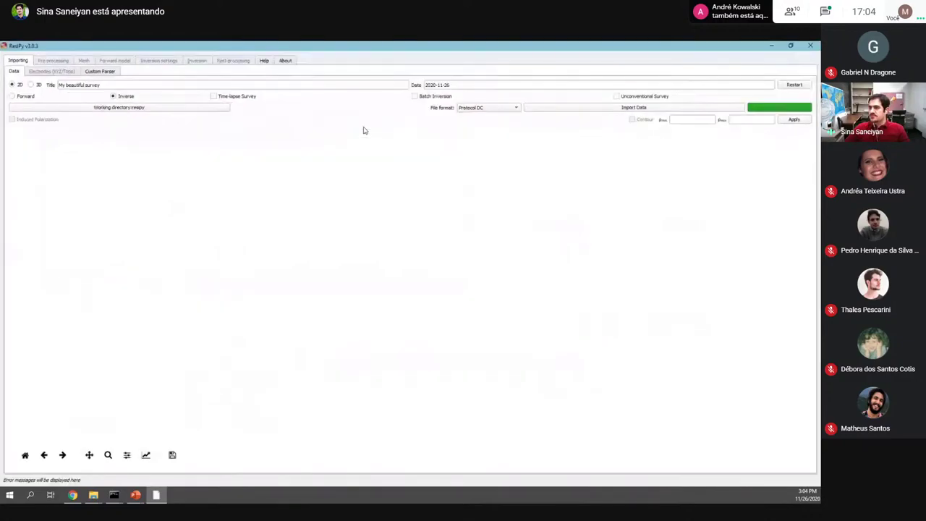
double_click(302, 44)
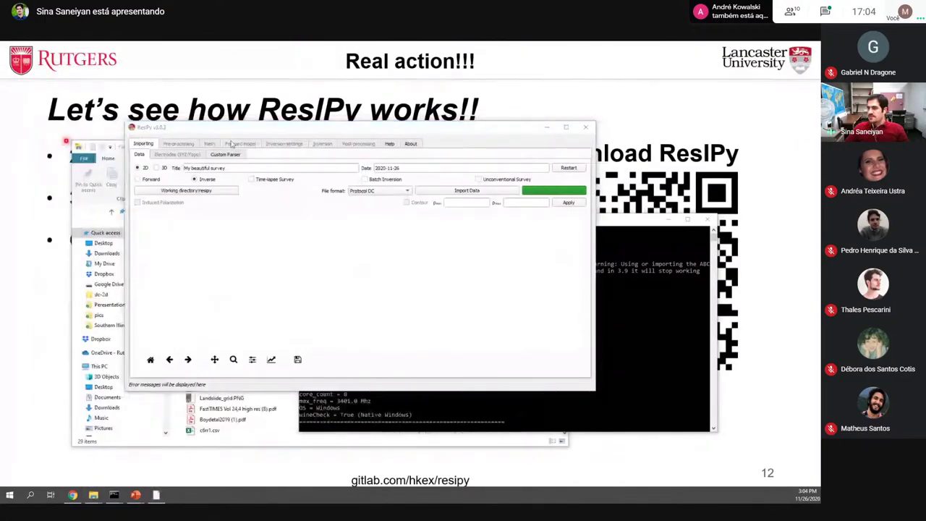
drag(327, 124, 327, 88)
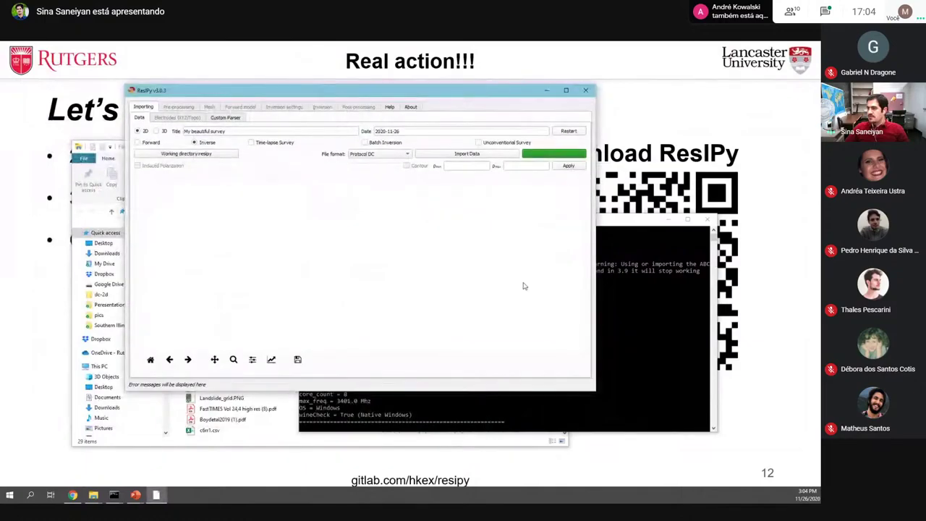
drag(595, 391, 674, 435)
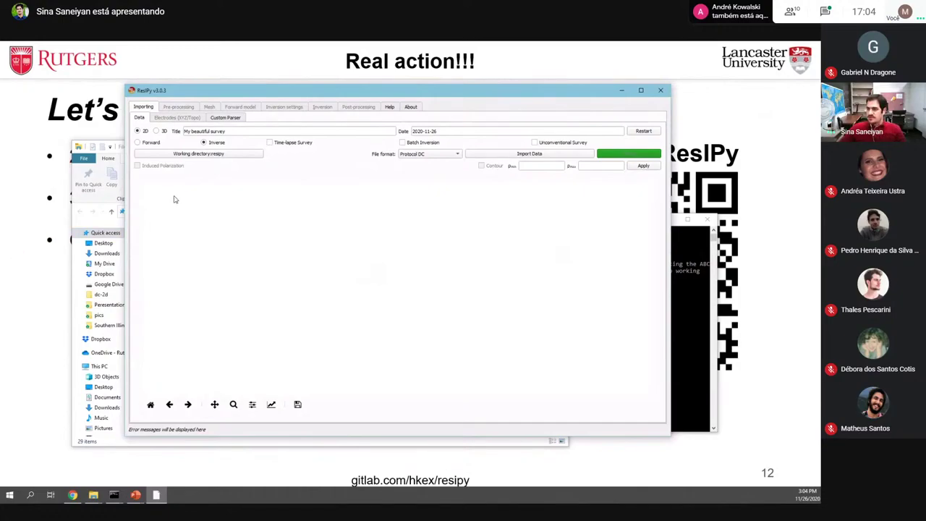
Switch the survey to Forward mode with Induced Polarization and show the Electrodes (XYZ/Topo) page
click(138, 143)
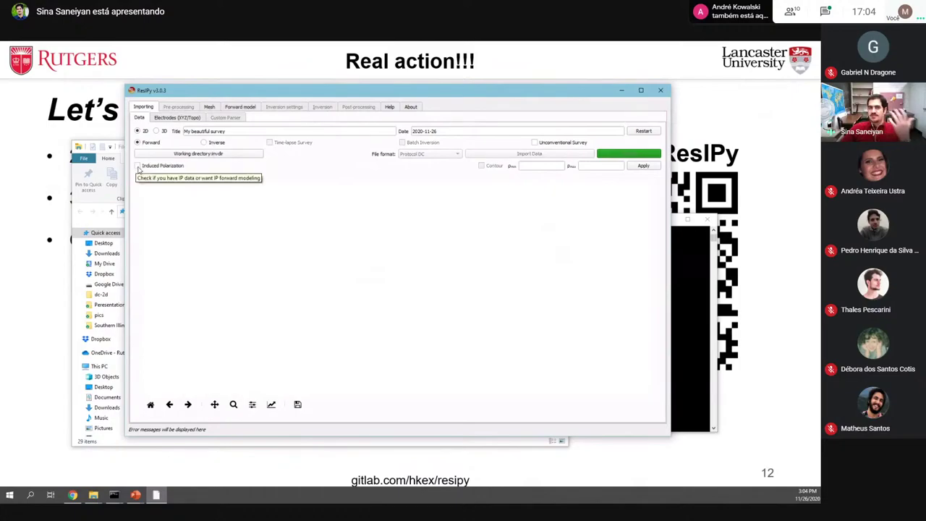
click(137, 166)
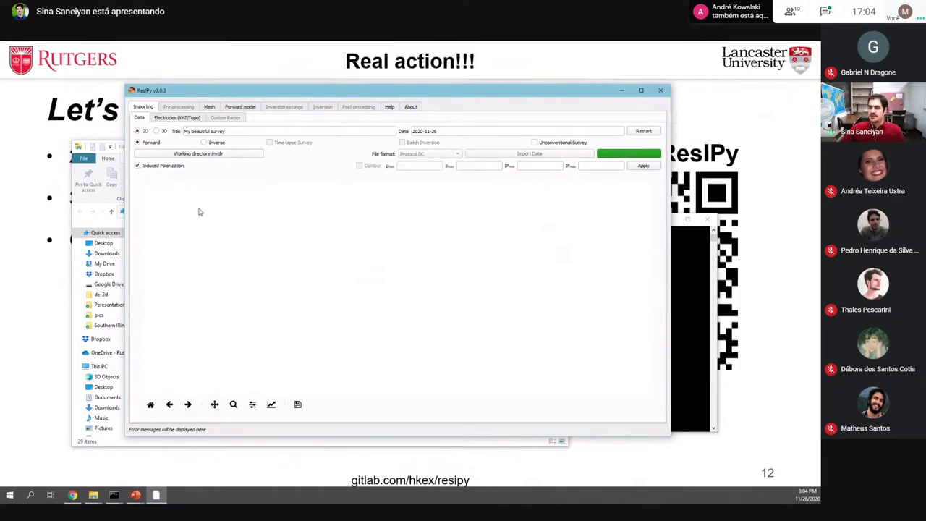
click(174, 118)
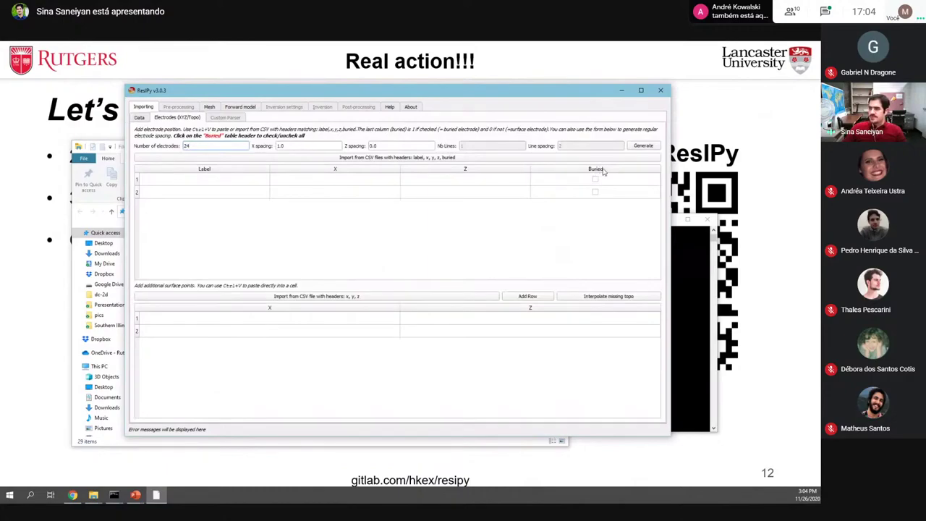
Generate 24 electrodes at 1.0 m X spacing and go to the Mesh tab
click(646, 146)
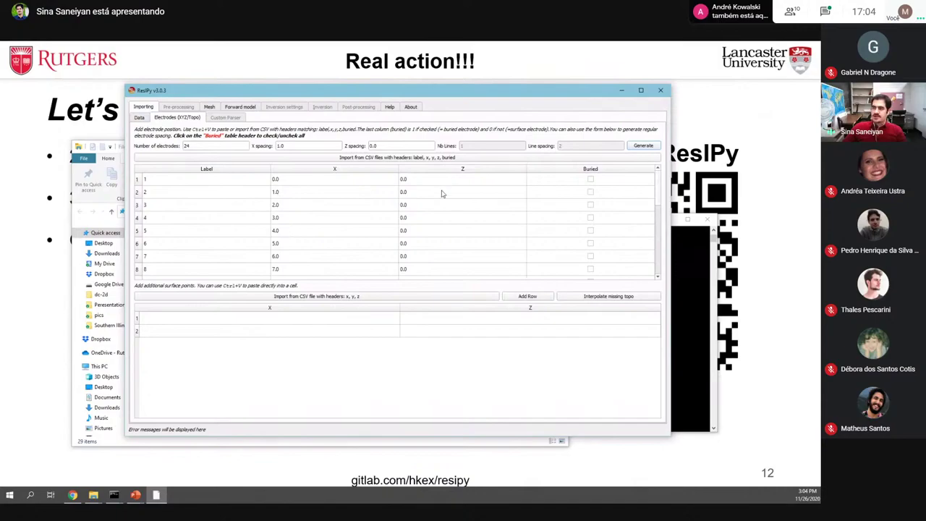
click(209, 107)
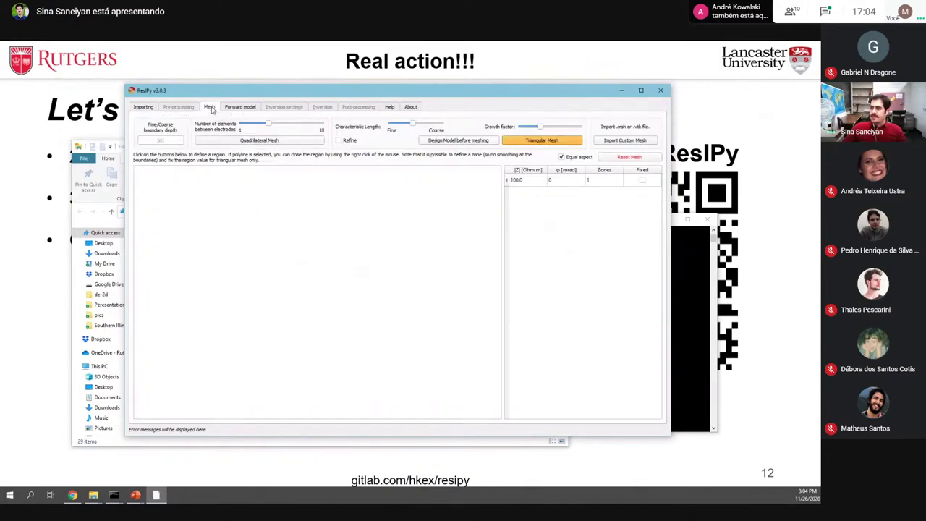
Preview quadrilateral and triangular meshes, then start Design Model showing the 0–23 m electrode line
click(259, 142)
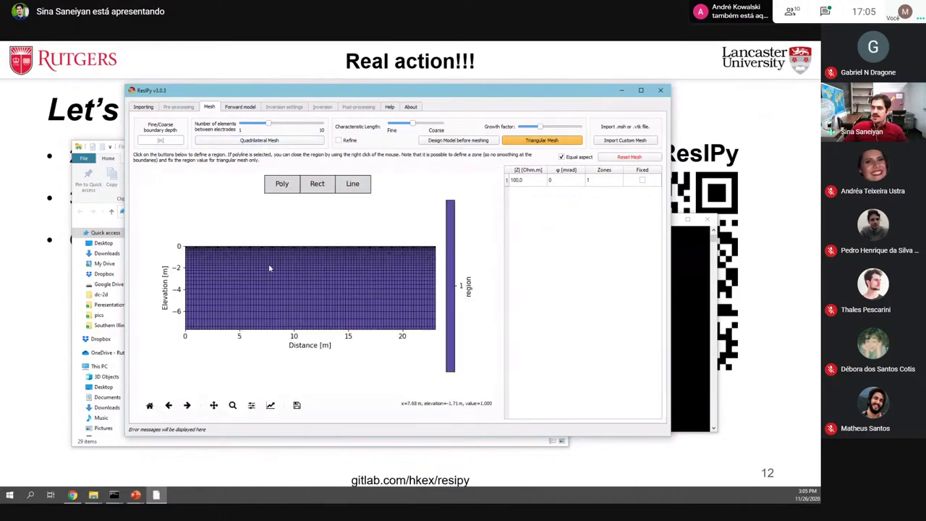
click(213, 405)
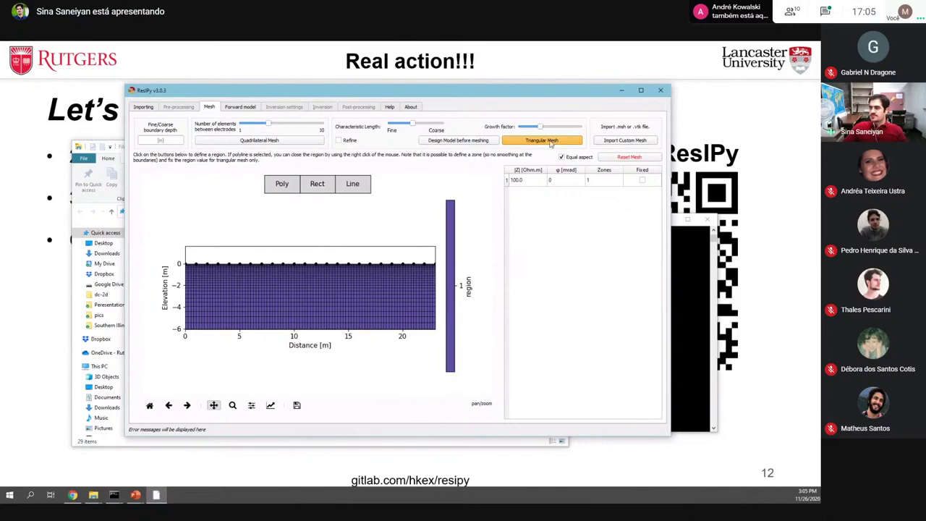
click(539, 143)
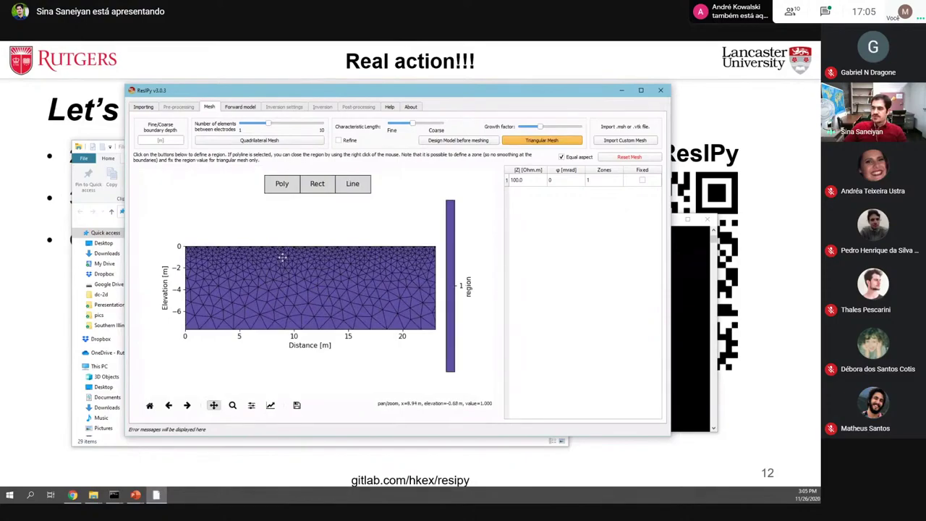
click(456, 141)
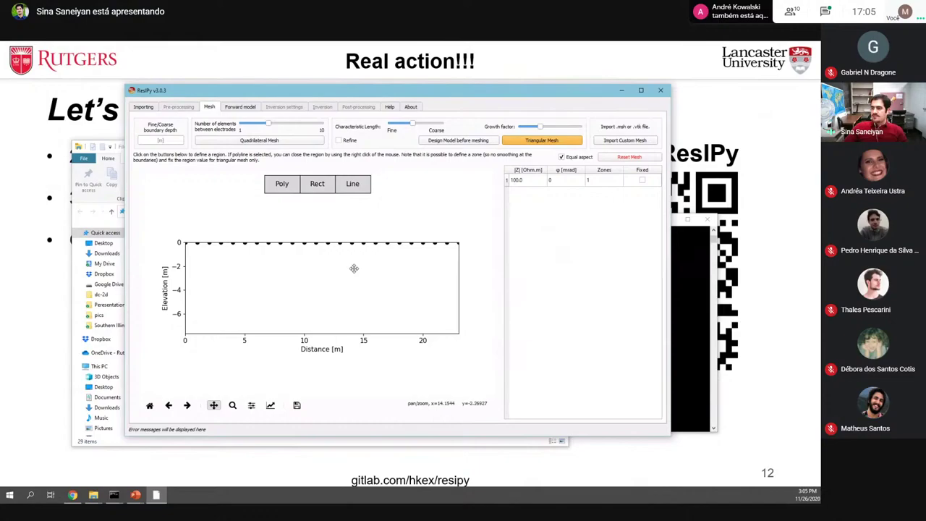
Draw a rectangular region near 16–21 m and rebuild the triangular mesh
click(213, 405)
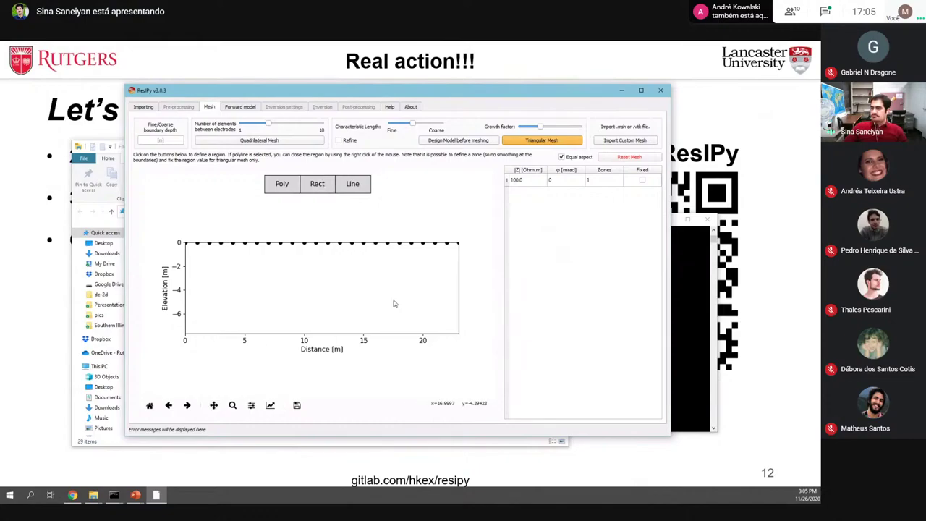
drag(381, 249, 434, 267)
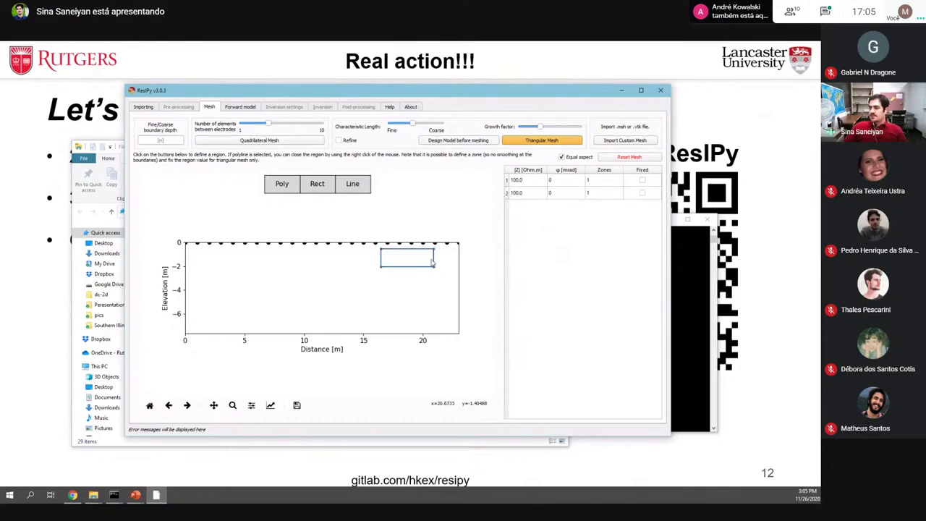
click(541, 141)
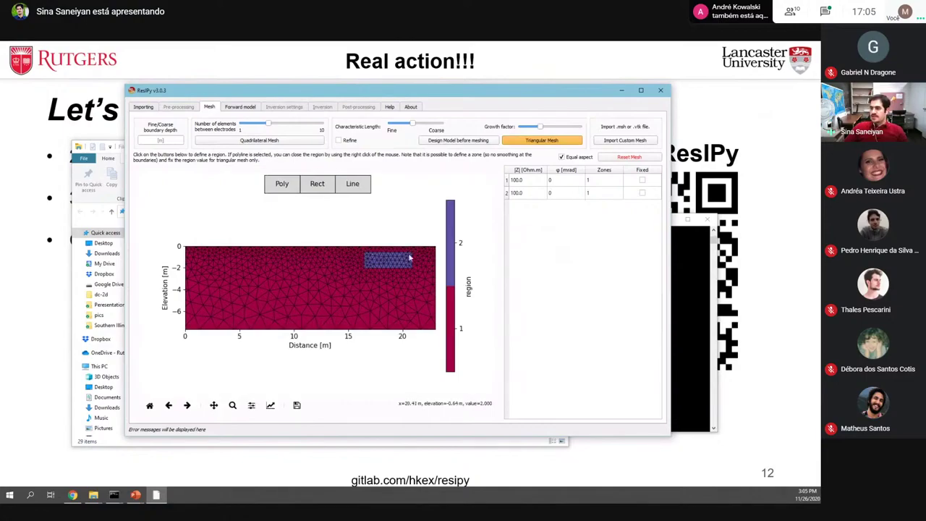
Give region 2 a resistivity of 20 Ω·m and a phase of -20 mrad
double_click(529, 194)
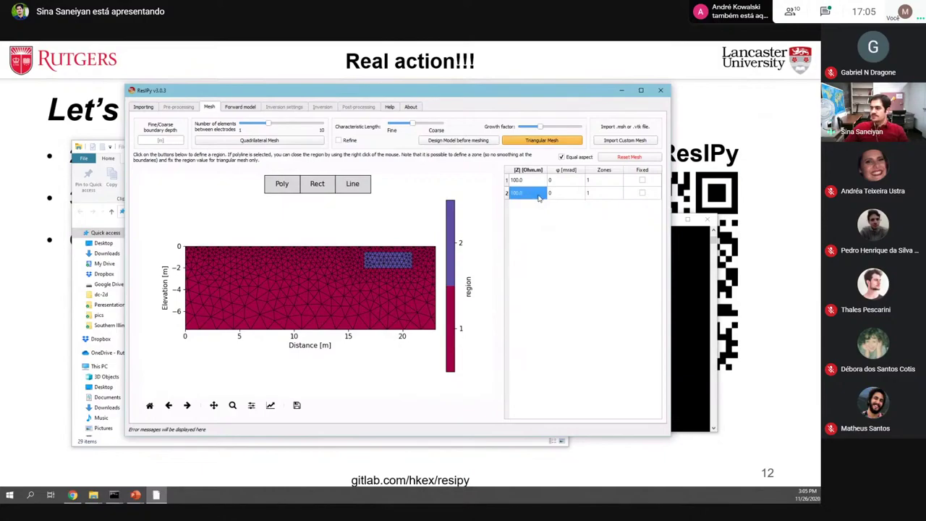
text(10)
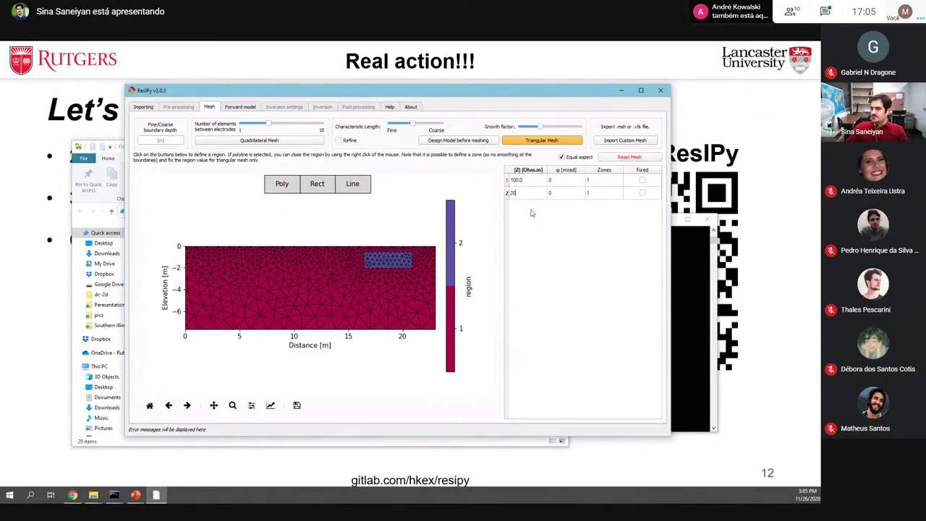
key(Return)
double_click(561, 192)
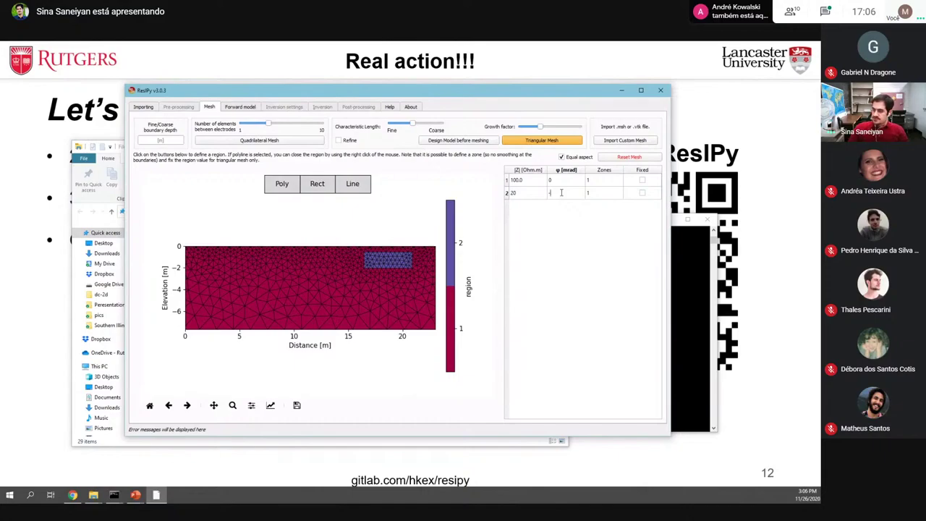
text(-20)
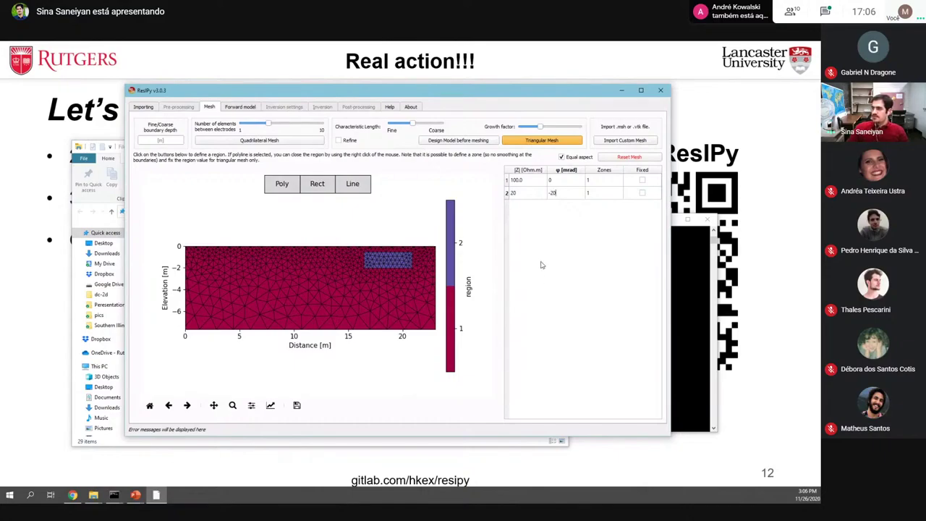
key(Return)
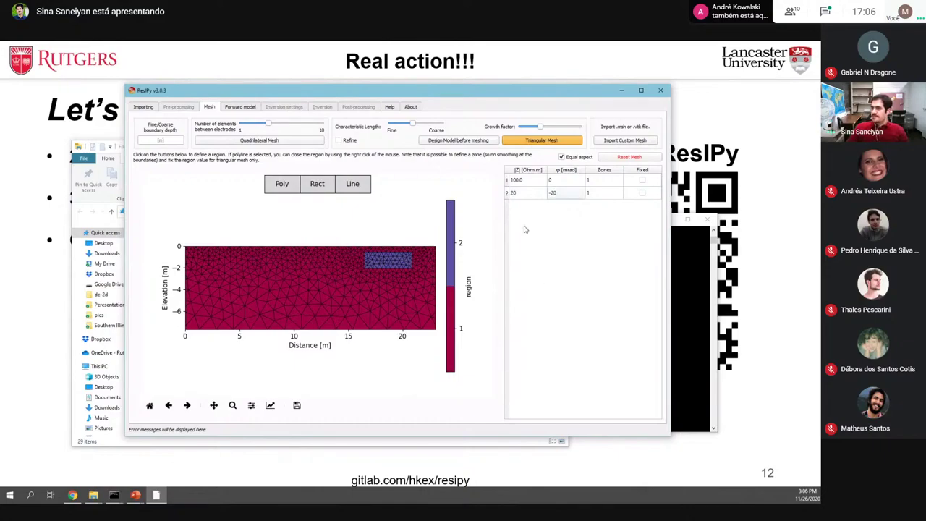
In the Forward model tab, try the Wenner sequence, then return to Dipole-Dipole a=1, n=8
click(239, 107)
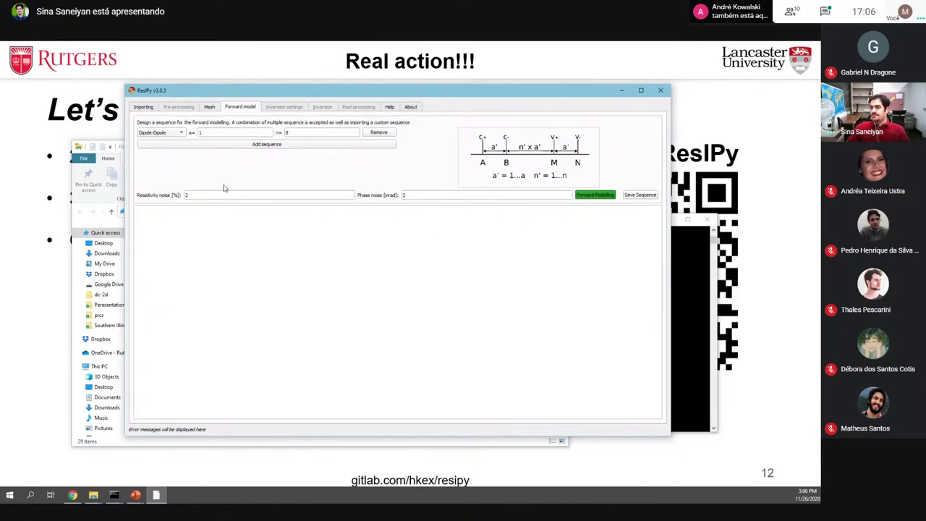
click(180, 134)
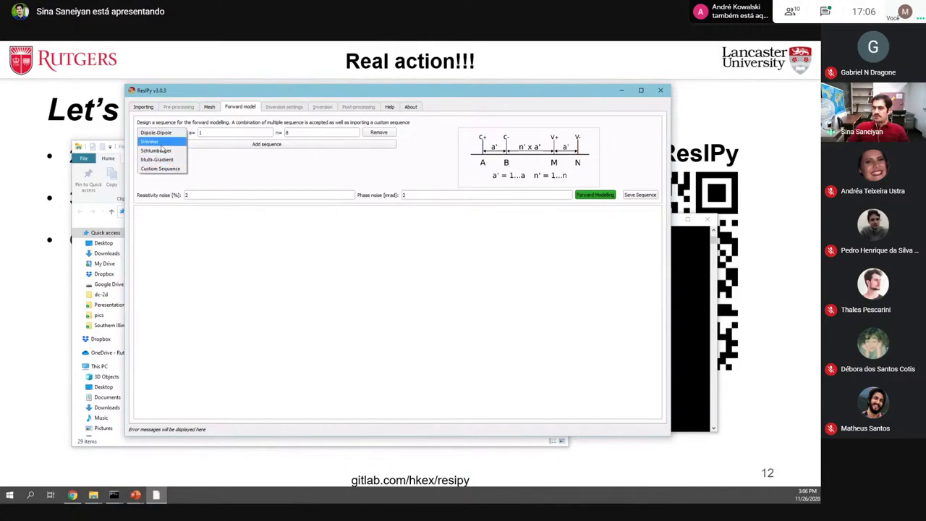
click(154, 142)
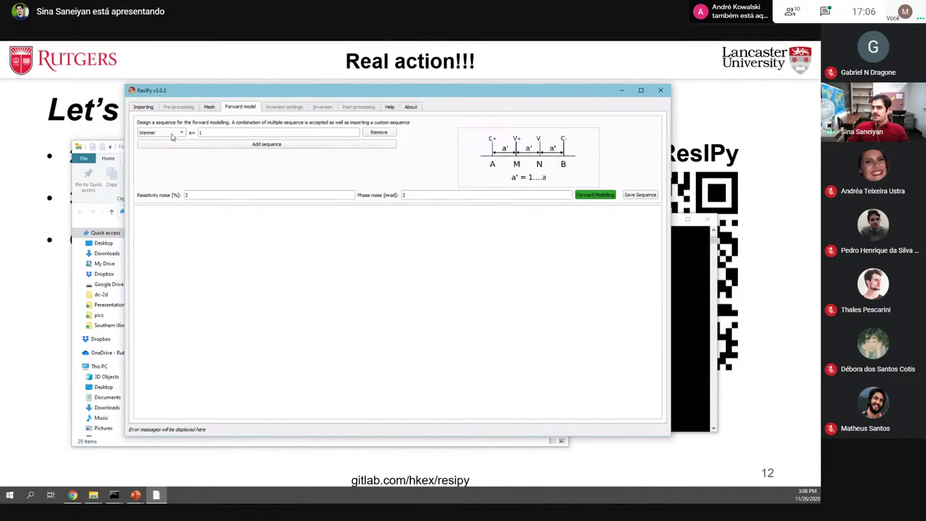
click(181, 134)
click(150, 126)
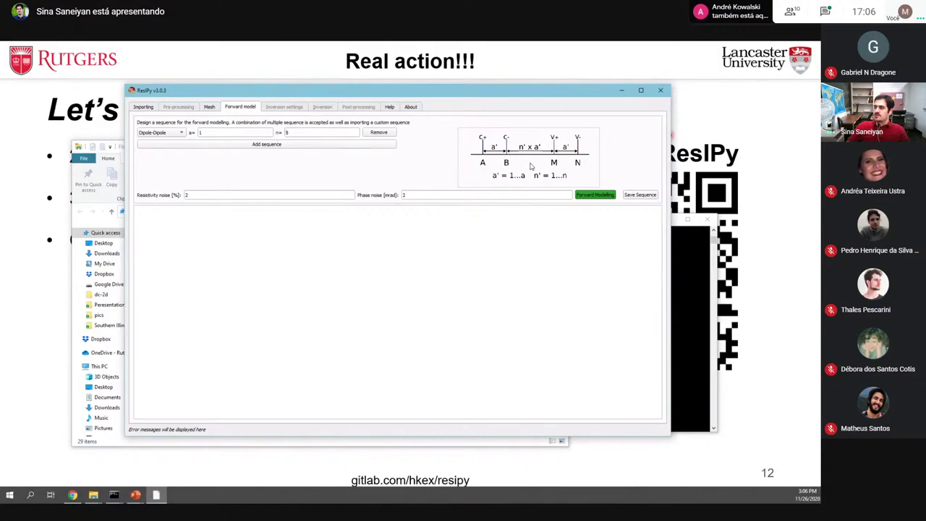
Set resistivity noise to 3% and run the forward model
double_click(186, 194)
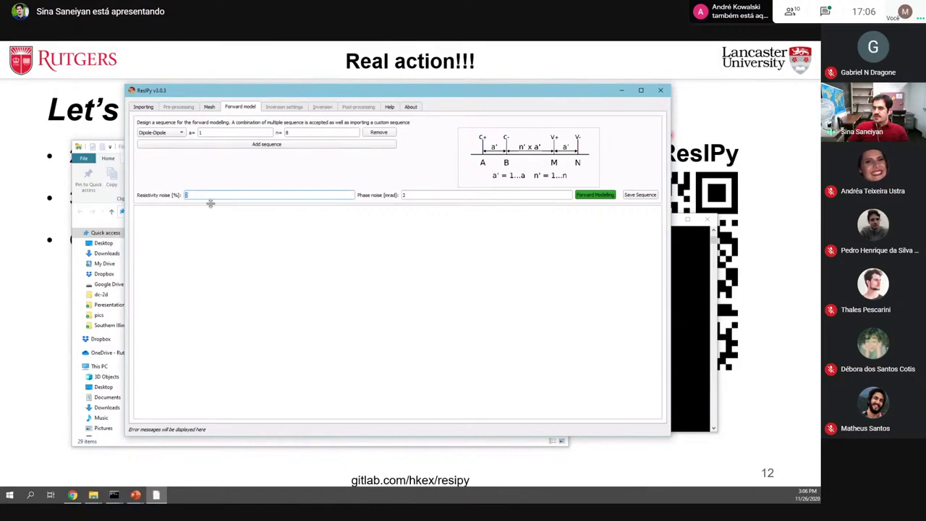
text(3)
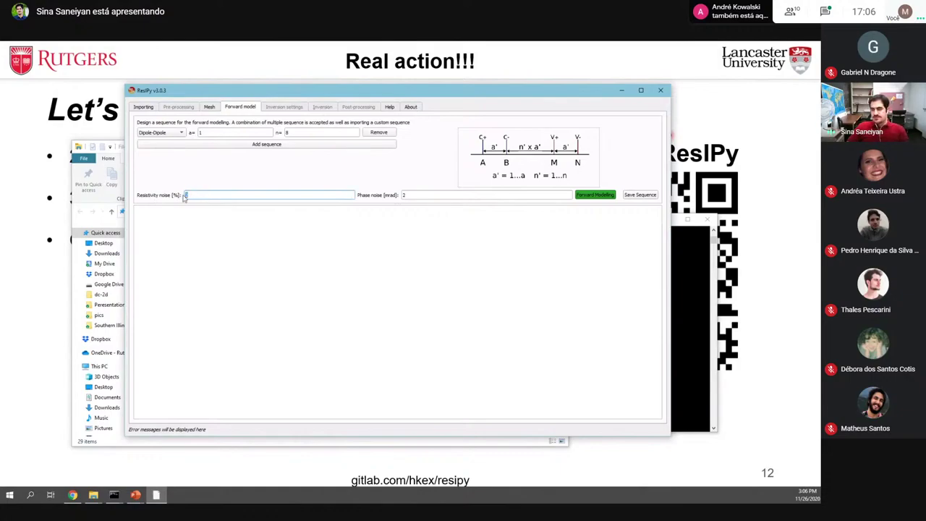
click(407, 195)
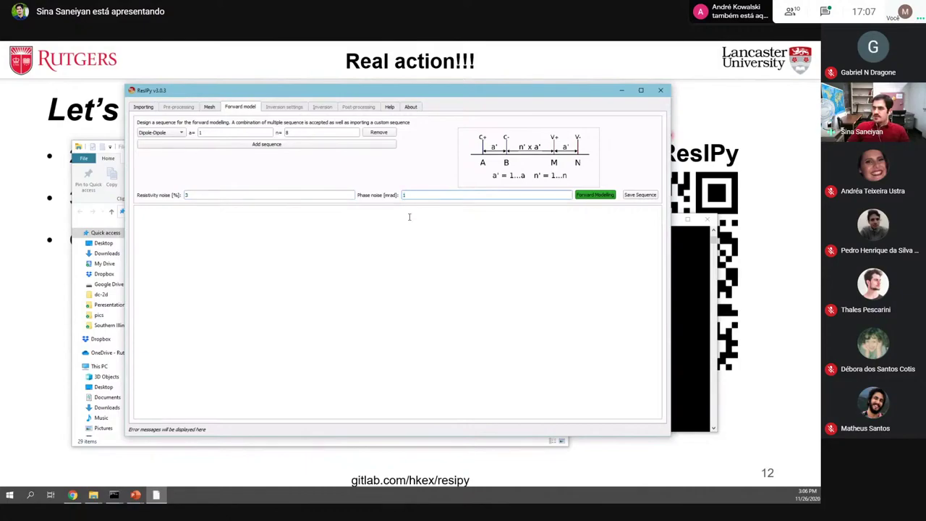
click(593, 196)
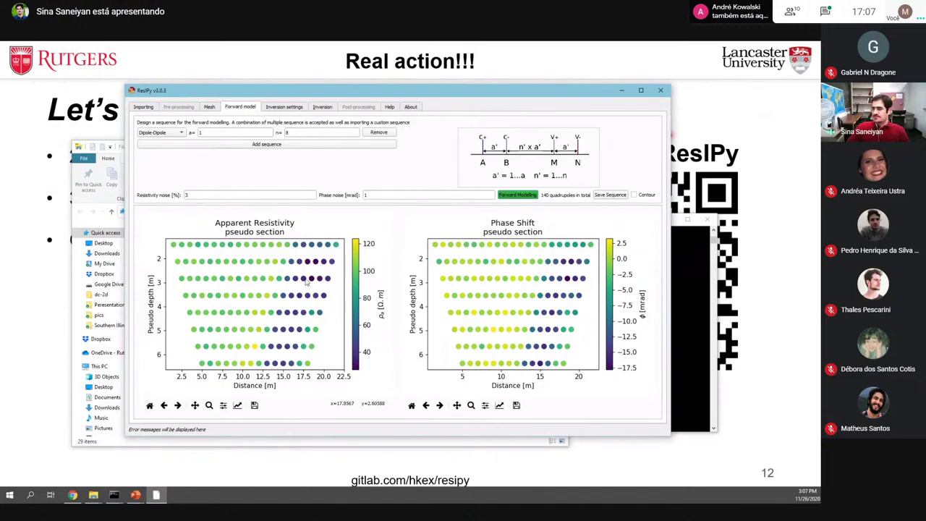
Show the pseudo sections as filled contours and give the plots more room
click(633, 195)
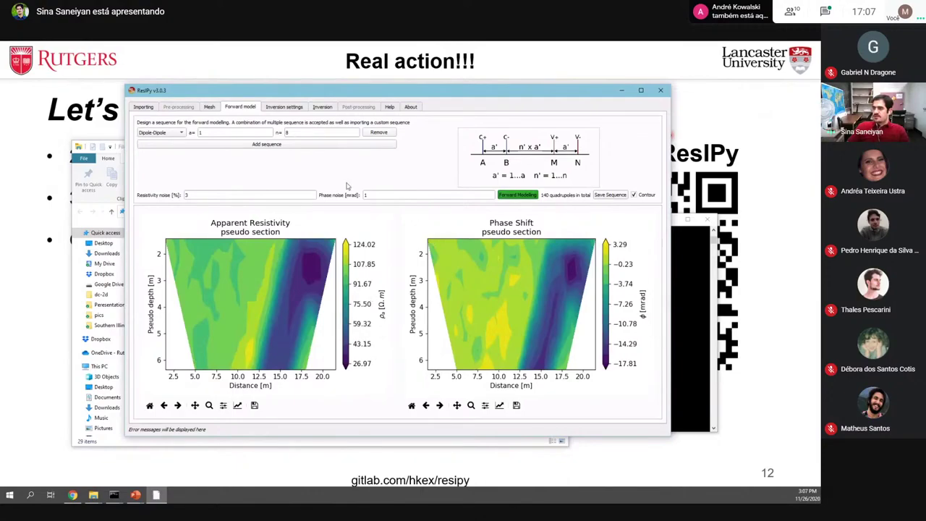
mouse_move(399, 205)
mouse_down()
mouse_move(399, 117)
mouse_move(389, 200)
mouse_up()
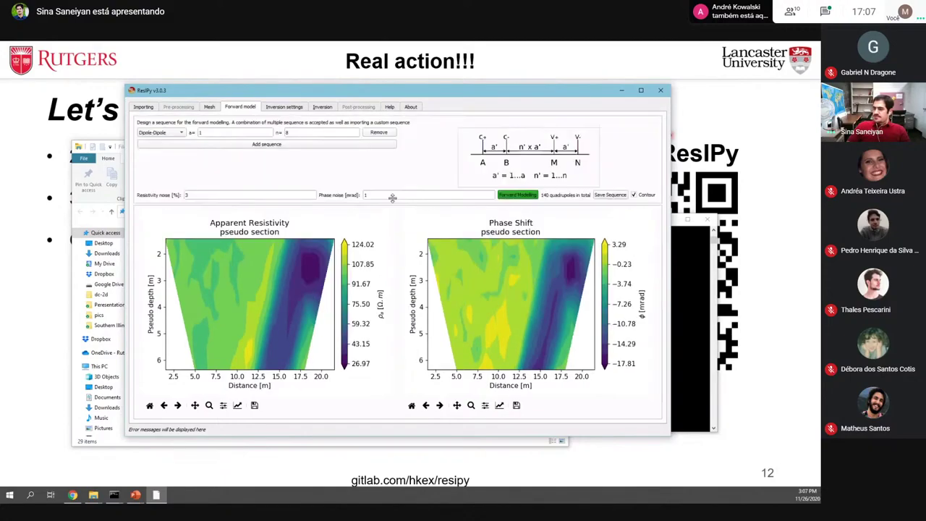
click(286, 108)
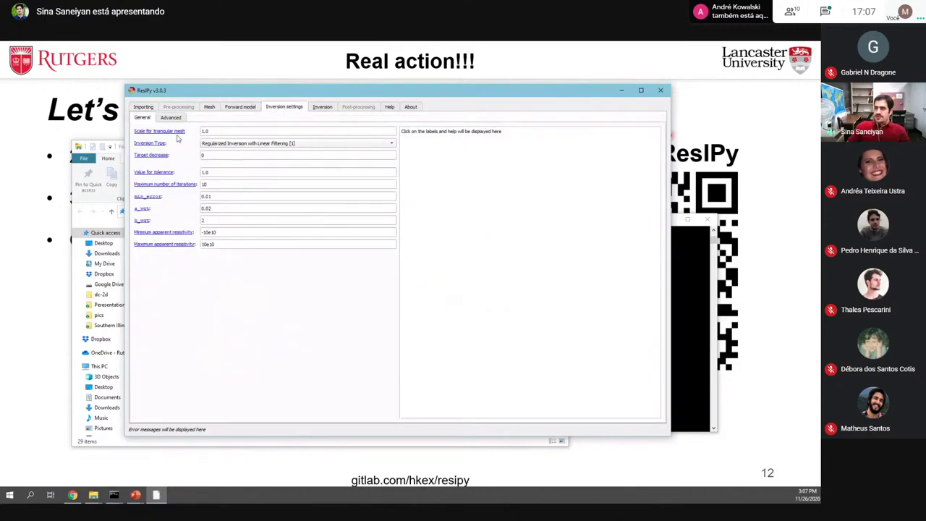
Read the help for mesh scaling factor, target decrease and data error weights
click(326, 108)
click(287, 108)
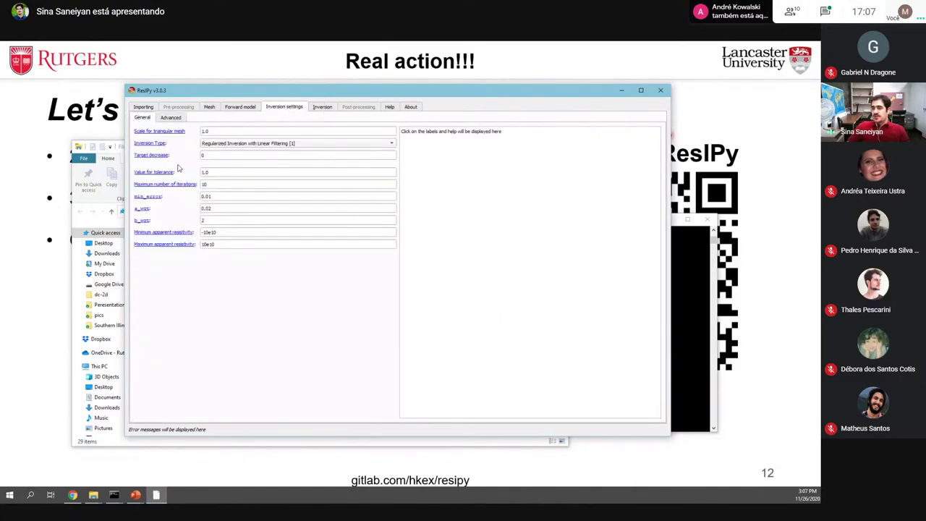
click(148, 132)
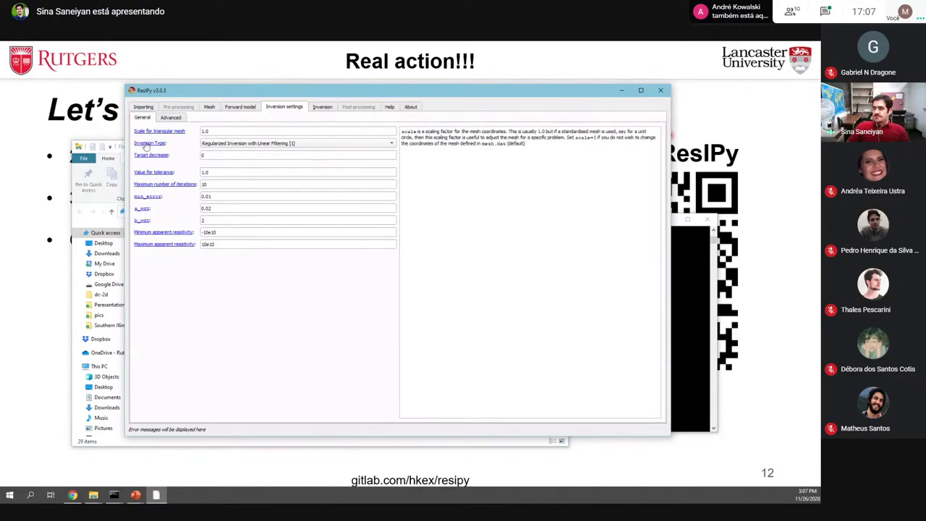
click(149, 156)
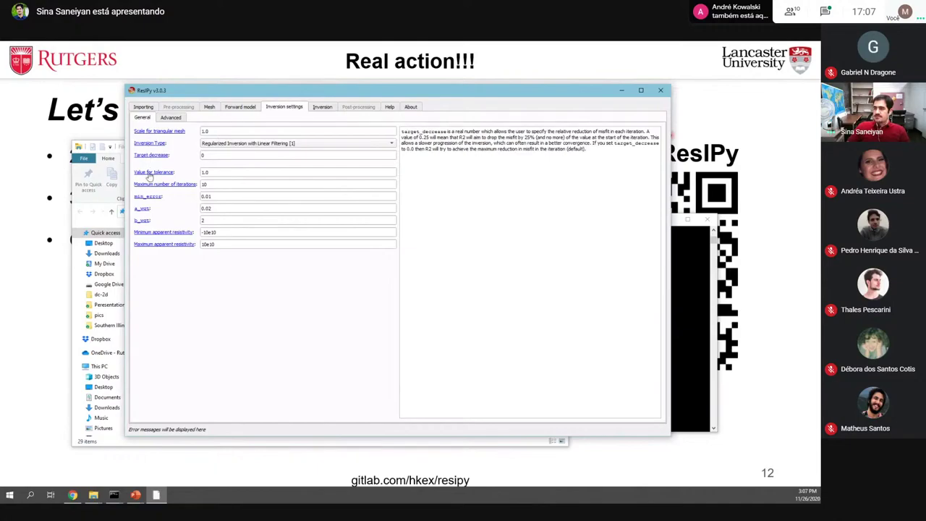
click(147, 197)
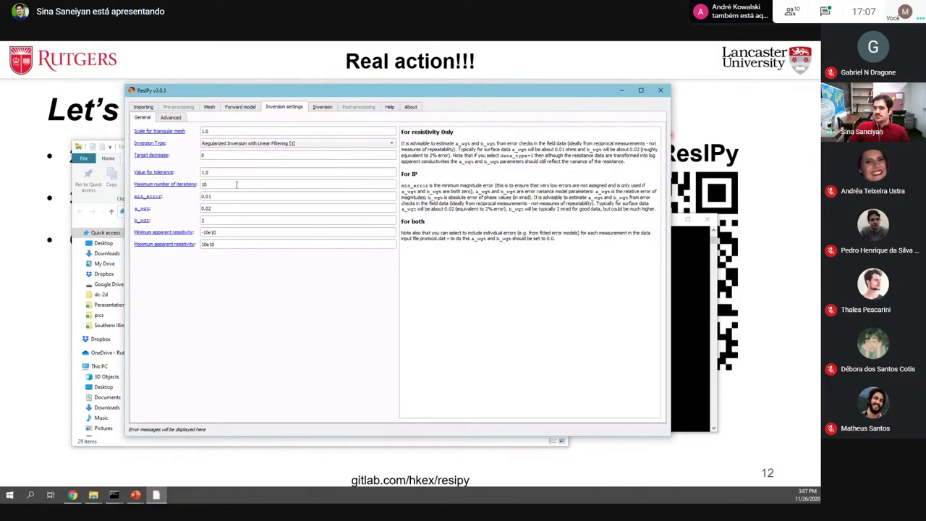
Check the Advanced help for cropping below the fine mesh, then show the Inversion page
click(171, 118)
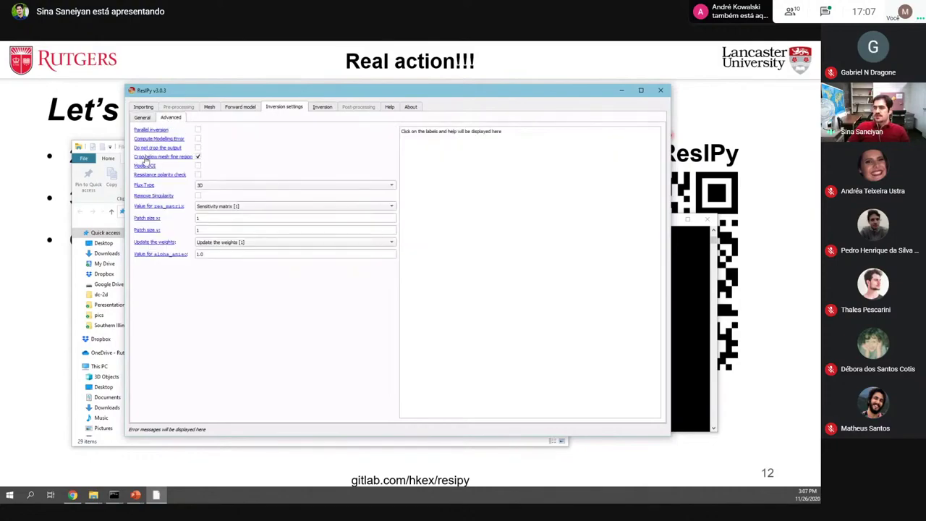
click(144, 157)
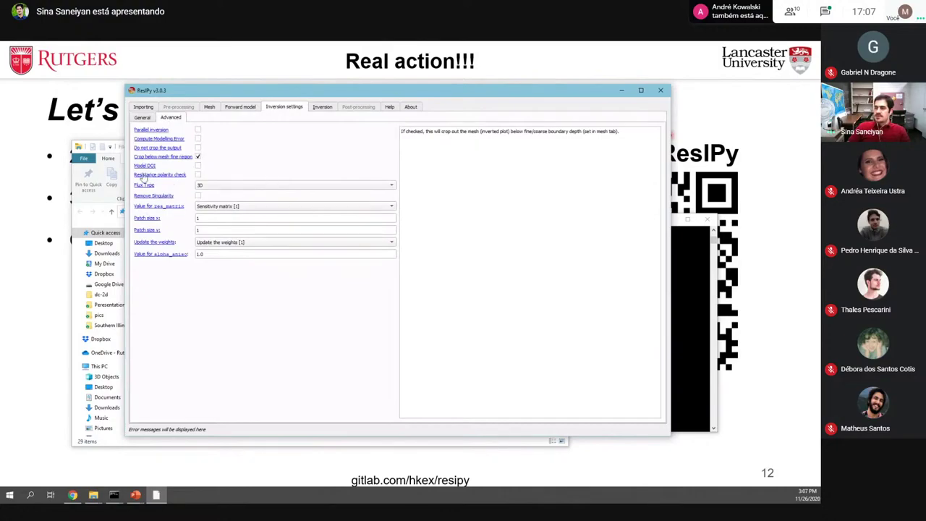
click(320, 109)
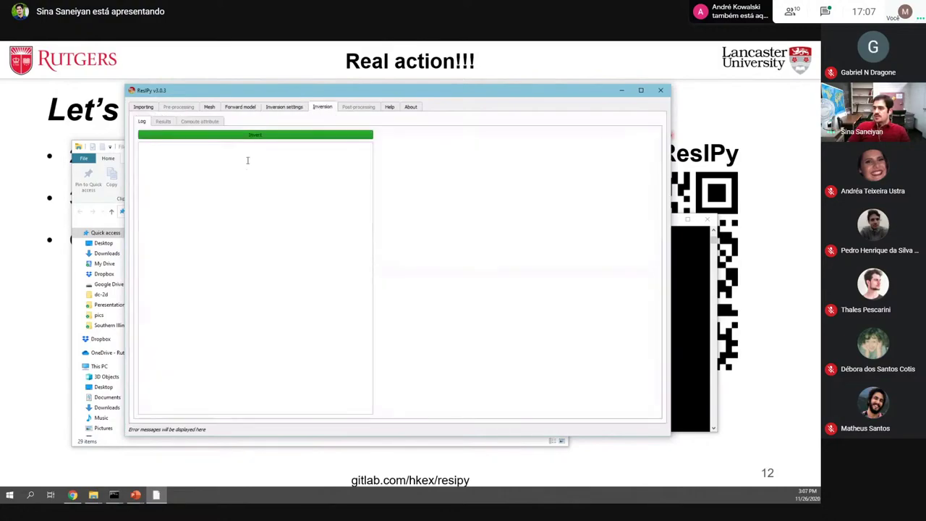
Run the inversion and watch the log as RMS misfit falls from about 21.8 to 2.9
click(256, 136)
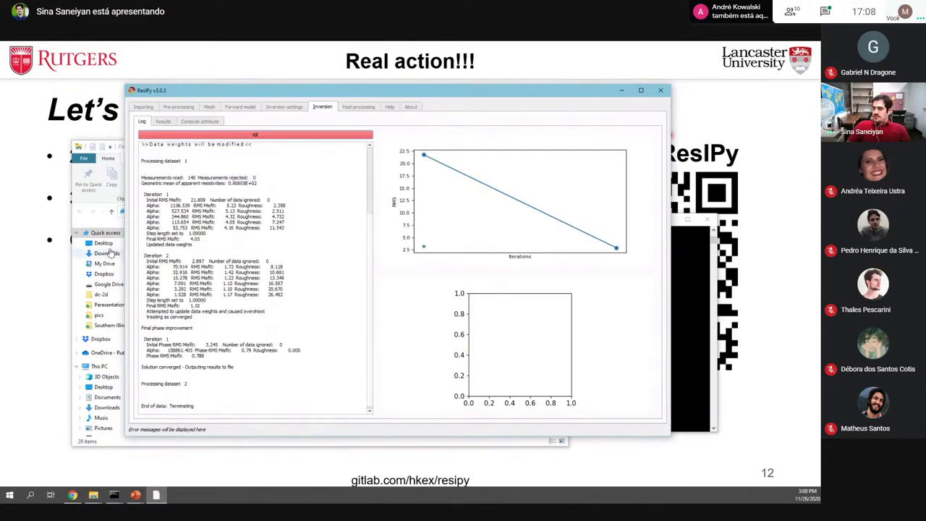
click(144, 123)
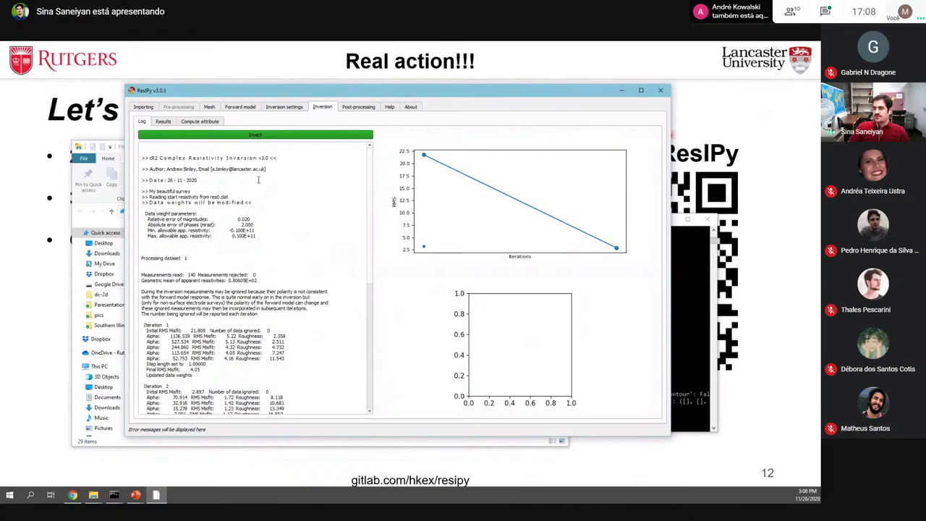
click(285, 108)
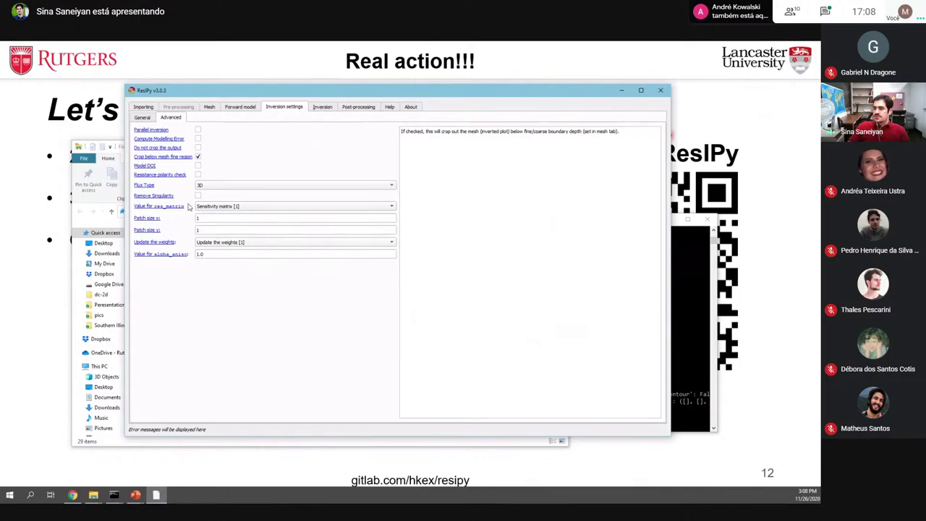
Show the inverted Sigma_real(log10) section with the conductive anomaly near 17–21 m
click(143, 118)
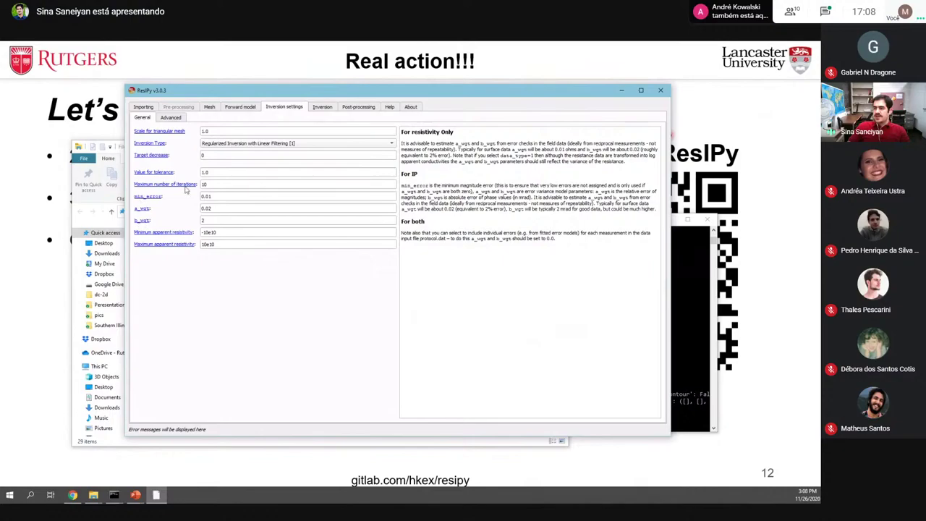
click(322, 107)
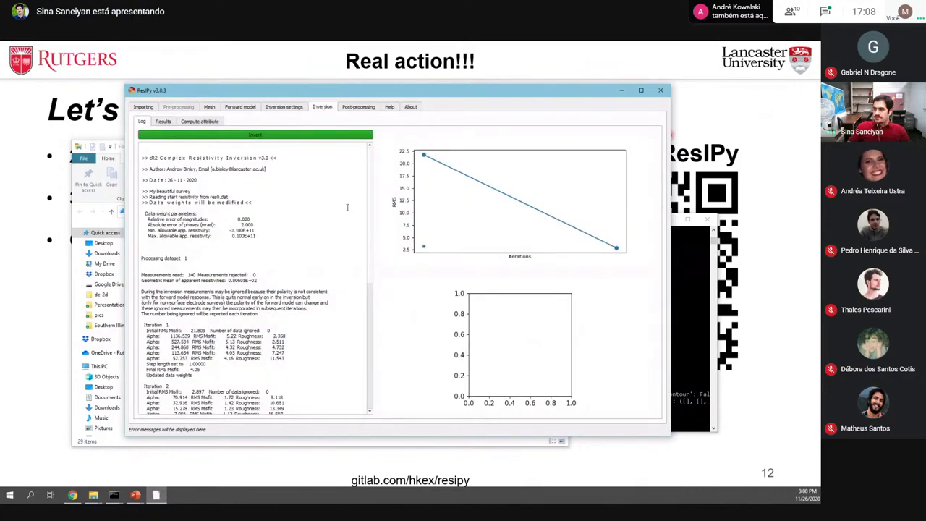
click(163, 121)
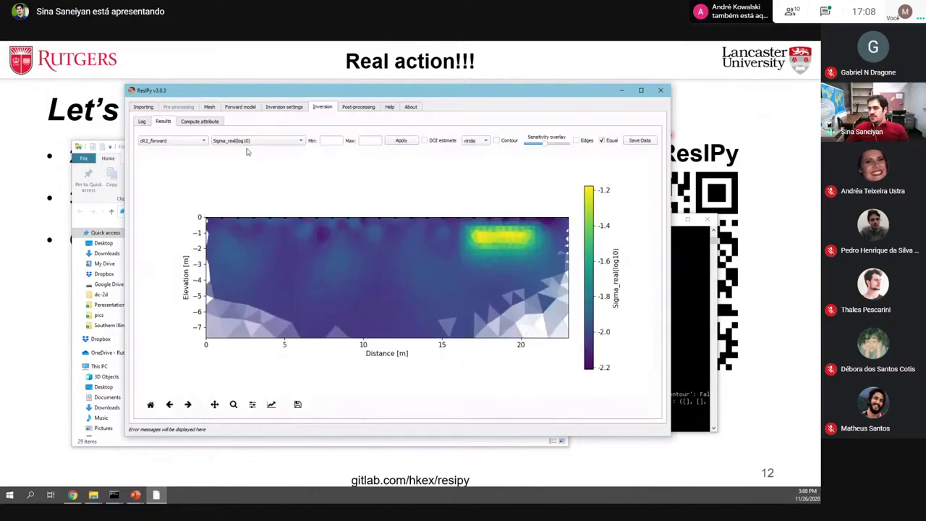
Compare the true Forward Model section with the inverted cR2_forward section
click(193, 142)
click(185, 153)
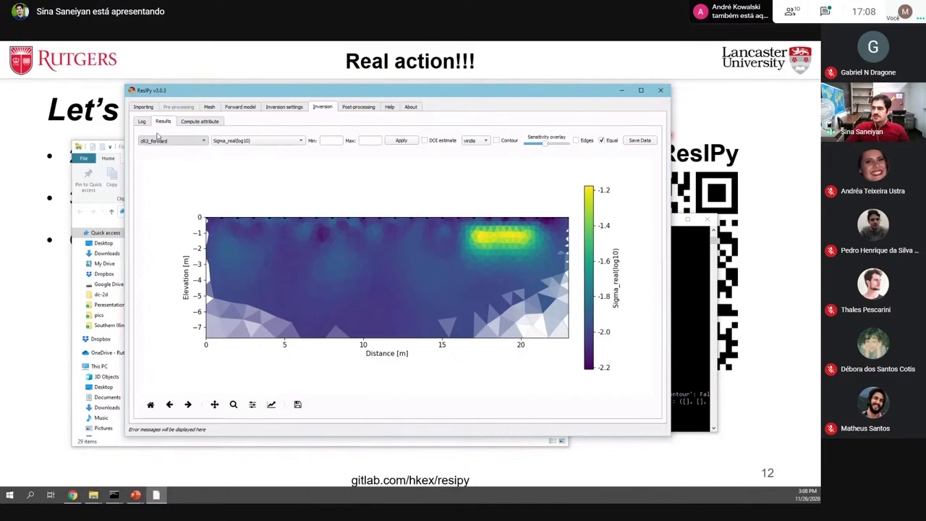
click(162, 142)
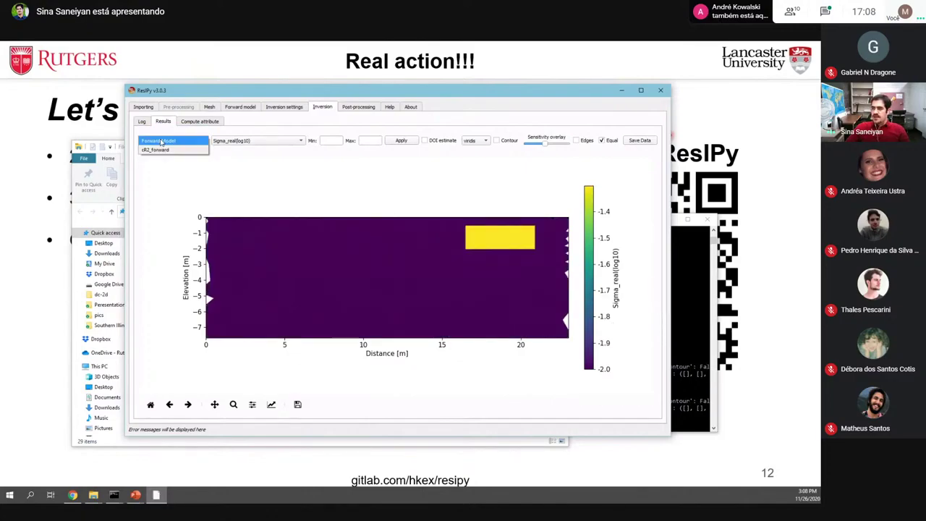
click(156, 151)
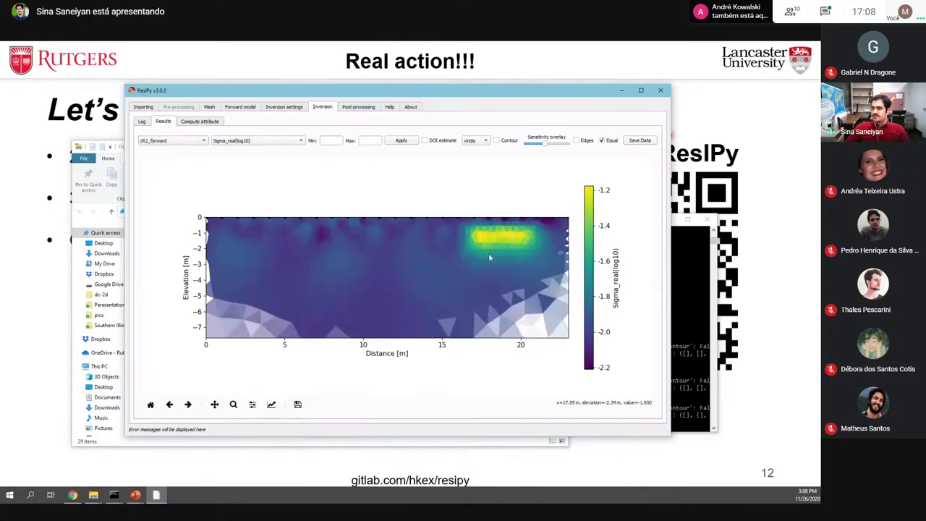
Plot the inverted Magnitude (ohm.m), then Phase (mrad), then open Compute attribute
click(246, 141)
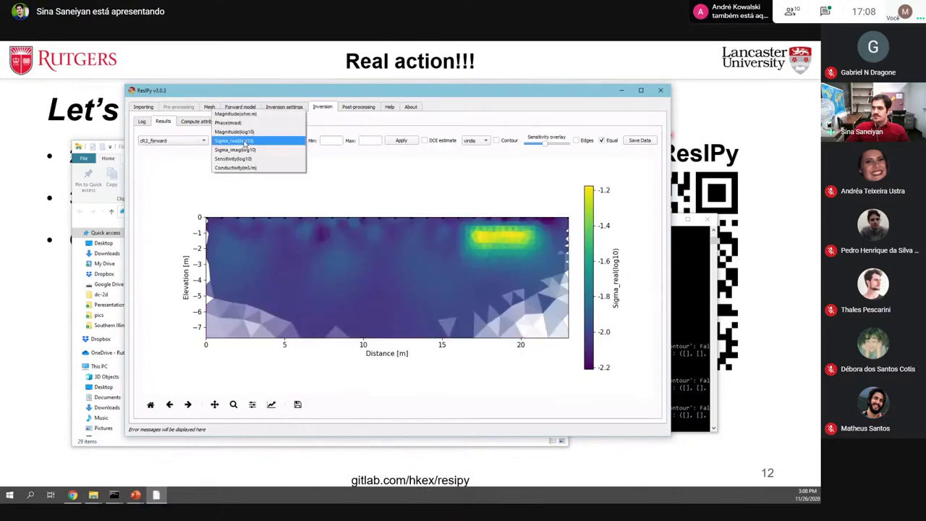
click(241, 117)
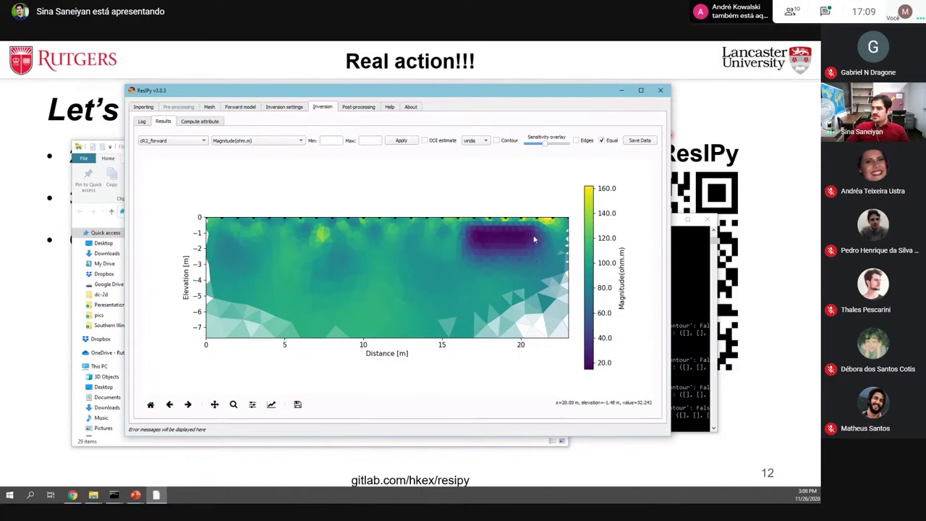
click(264, 141)
click(229, 150)
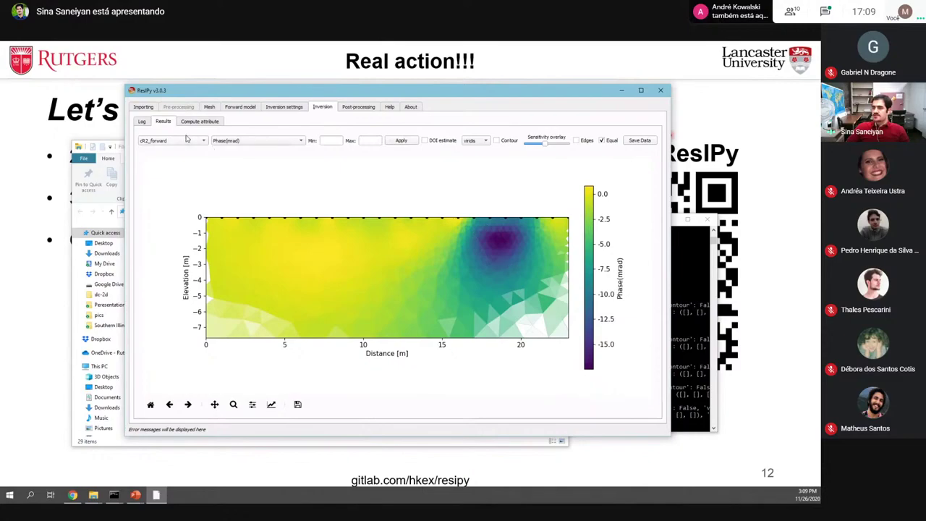
click(265, 142)
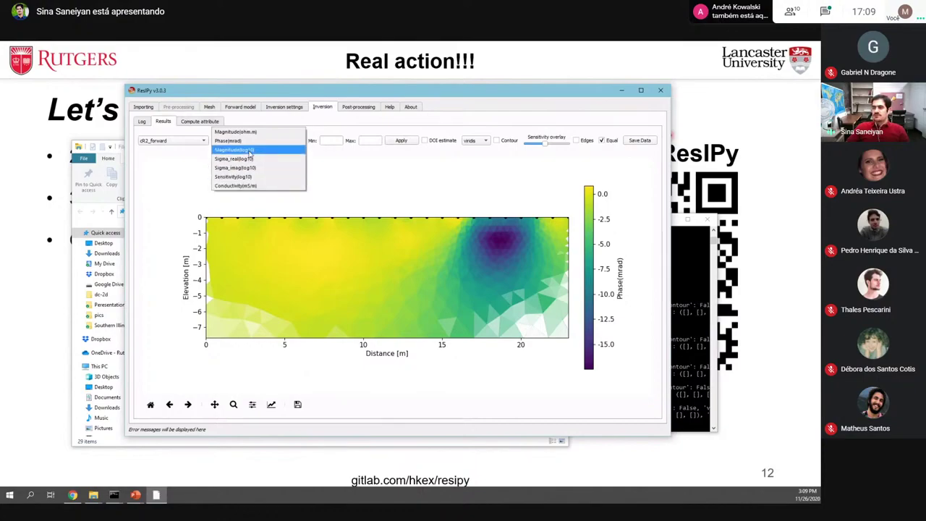
click(195, 123)
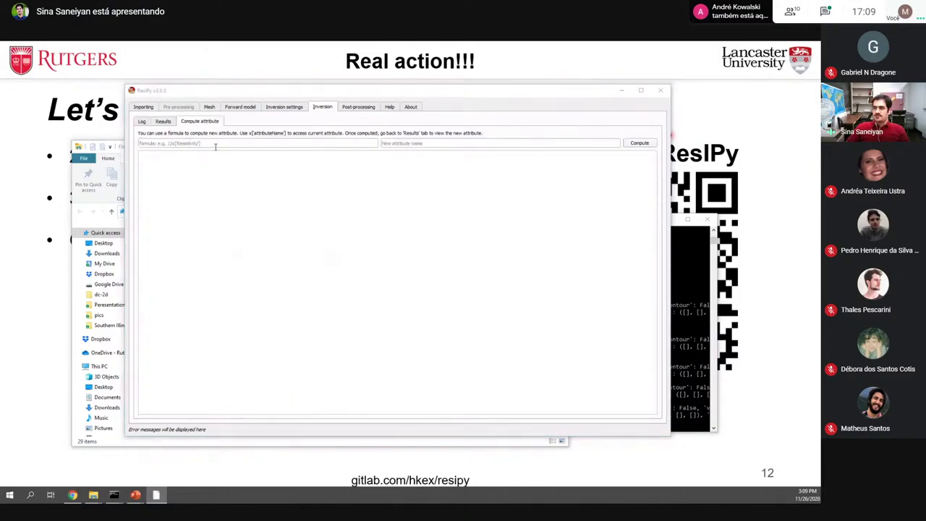
Revisit Compute attribute, then return to the inverted cR2_forward Phase(mrad) section
click(164, 122)
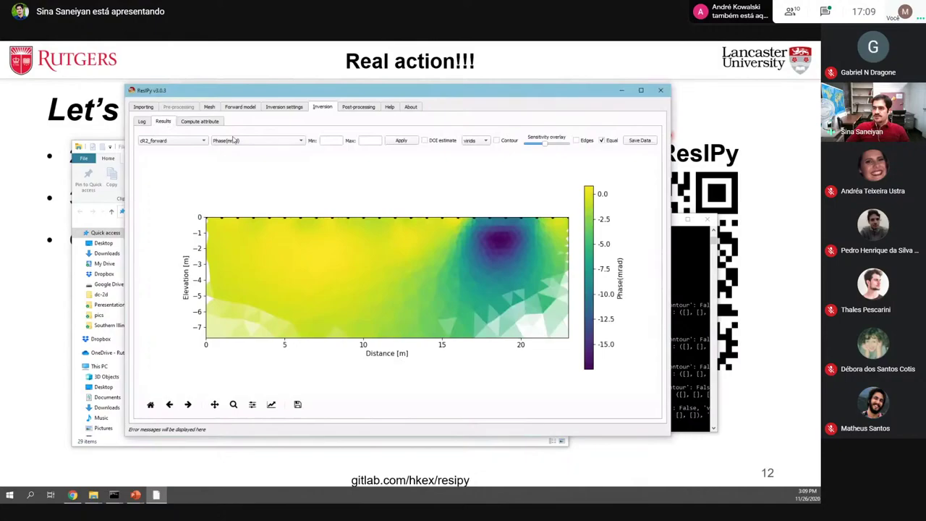
click(234, 141)
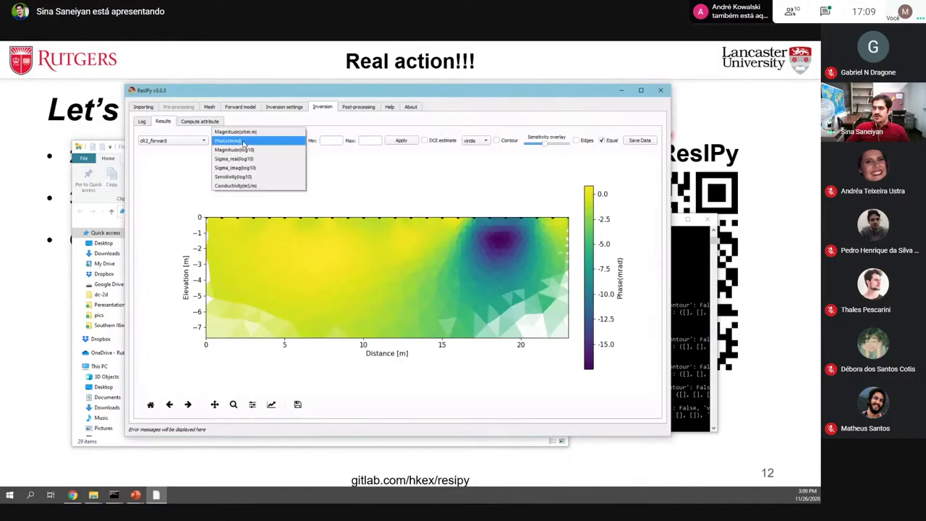
click(195, 123)
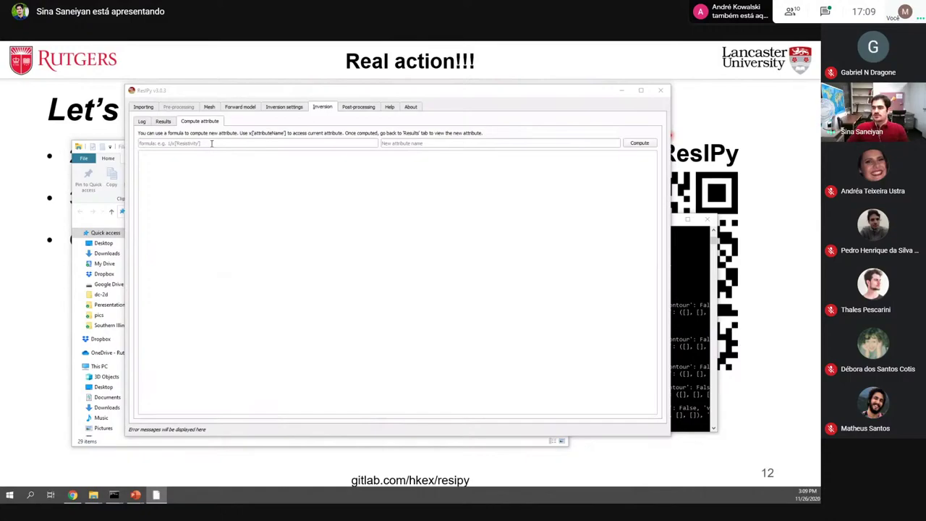
click(164, 121)
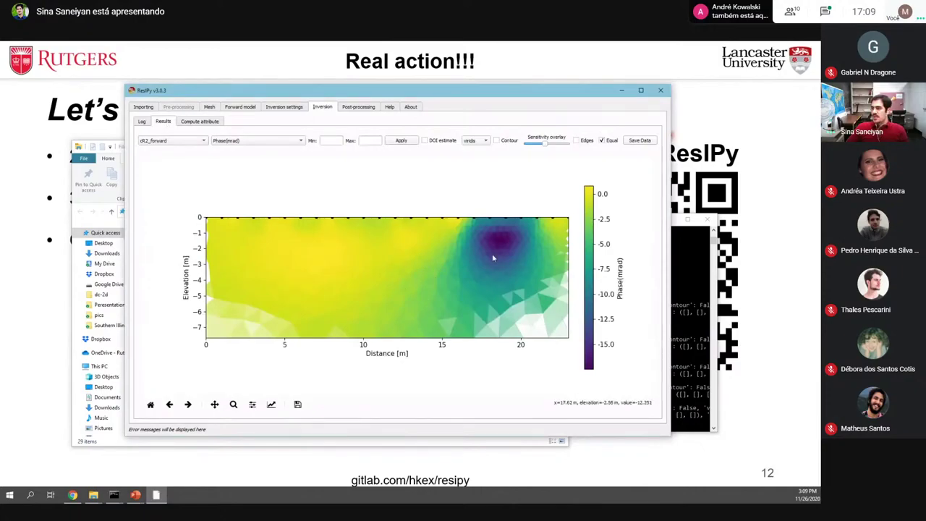
Overlay the depth of investigation and plot resistivity magnitude instead of phase
click(425, 141)
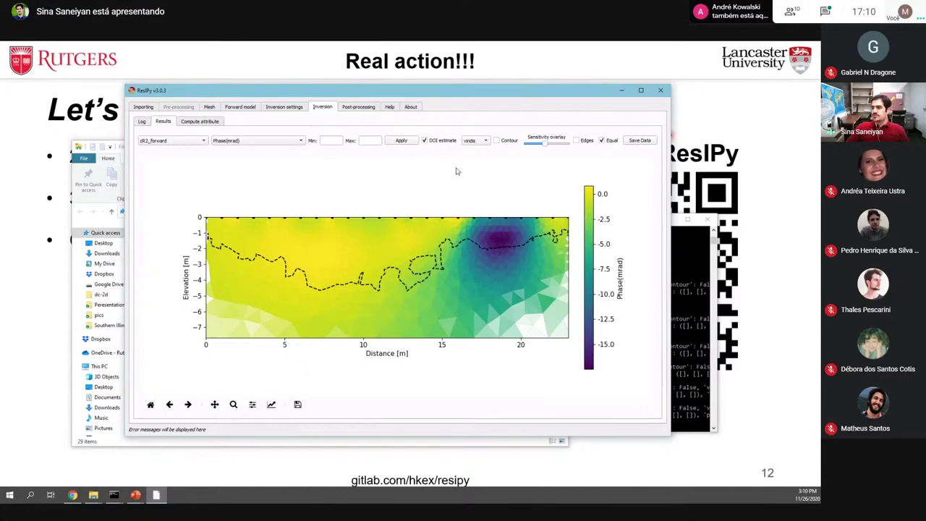
click(268, 140)
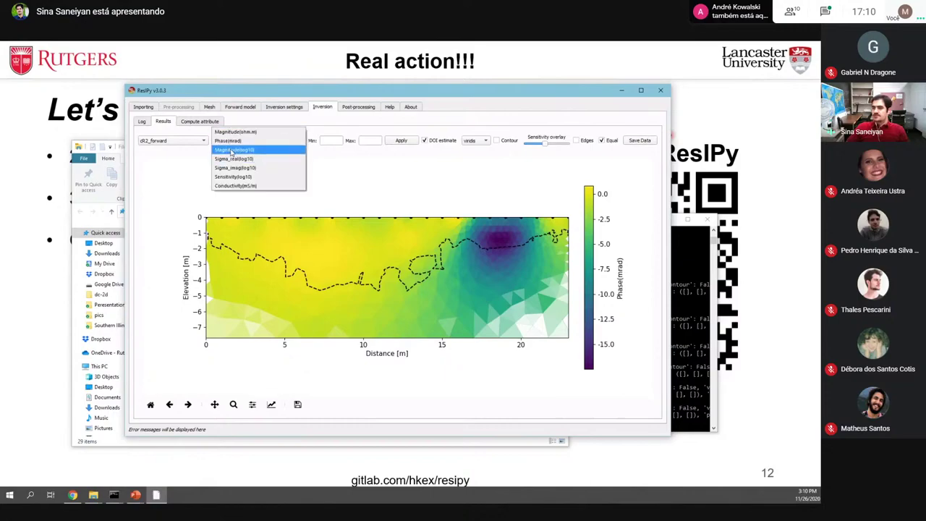
click(231, 132)
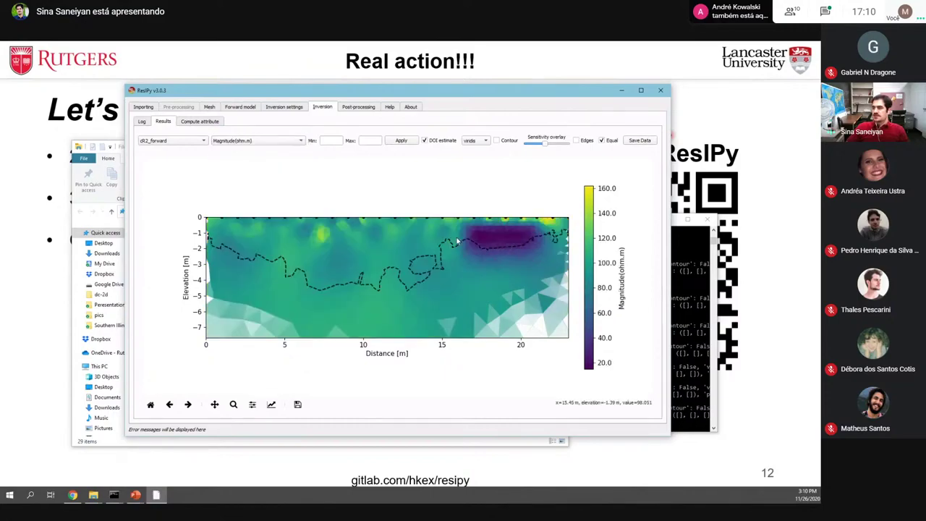
Review the advanced inversion options and Model DOI help, then show the inversion-error pseudo-section
click(241, 107)
click(283, 107)
click(172, 117)
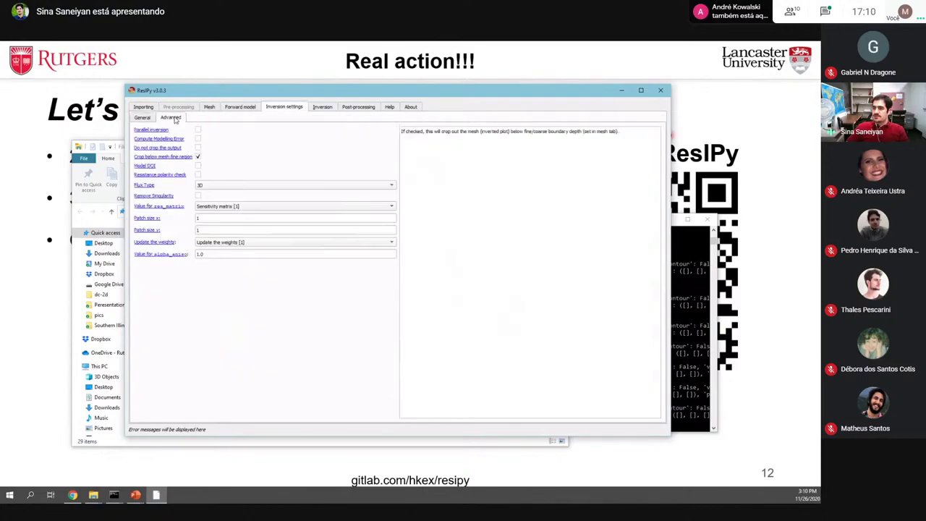
click(143, 168)
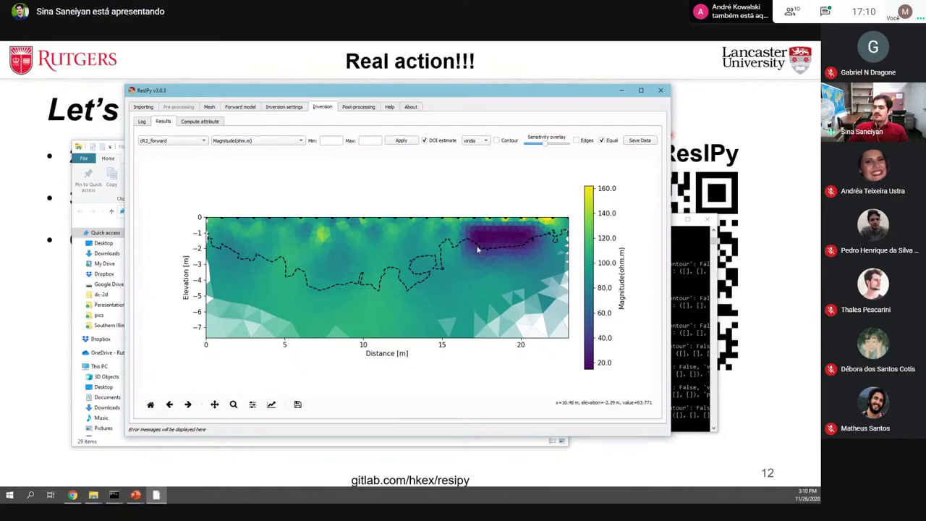
click(283, 107)
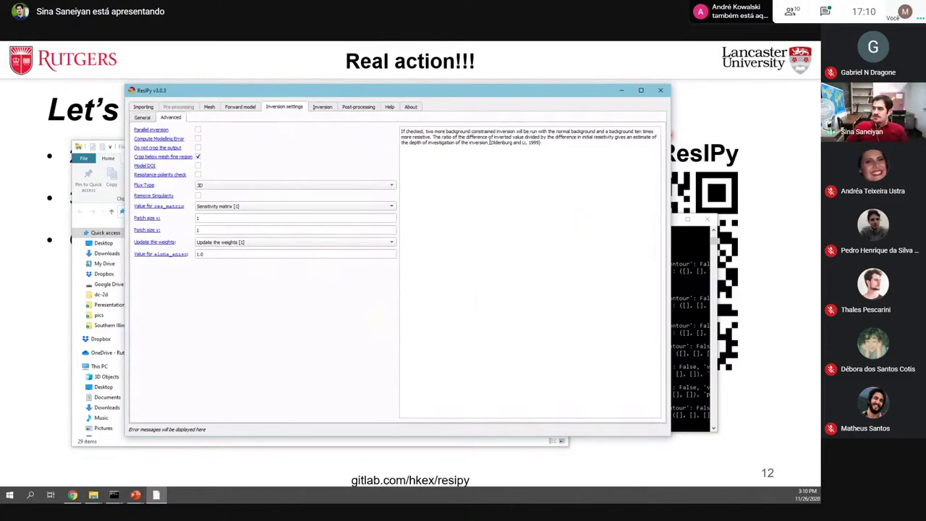
click(325, 110)
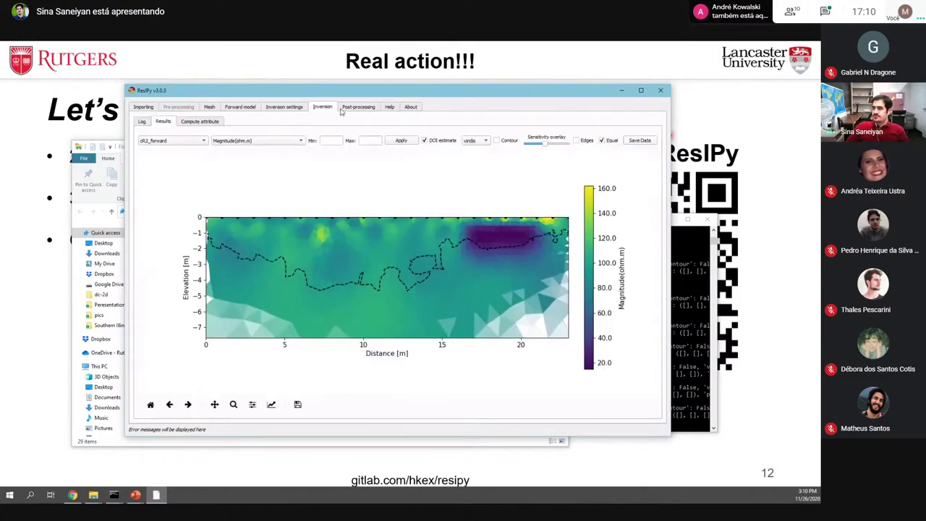
click(353, 109)
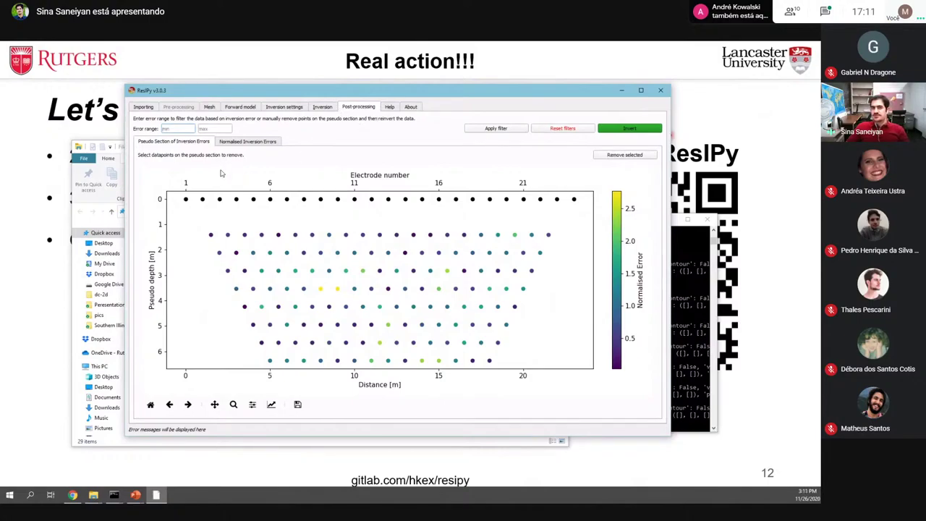
Remove the two yellow high-error points and filter the data to errors between -3 and 3
click(246, 143)
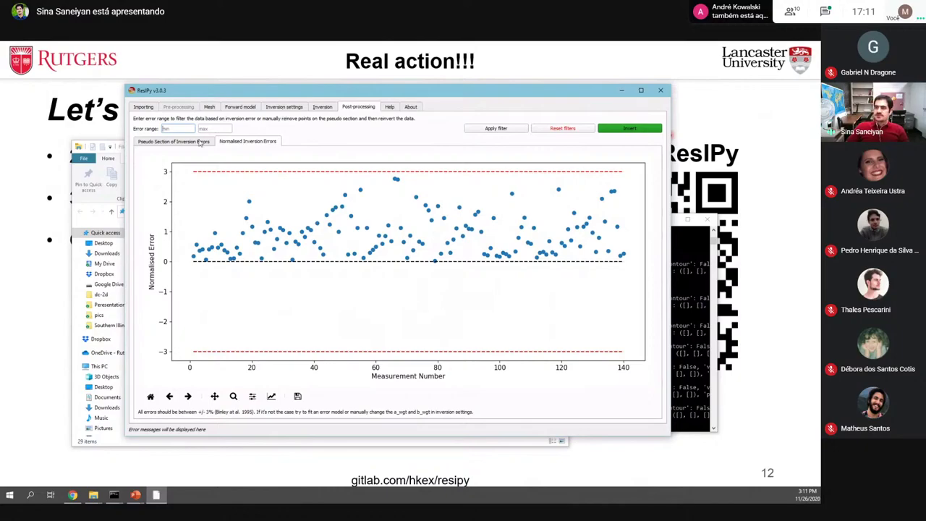
click(190, 144)
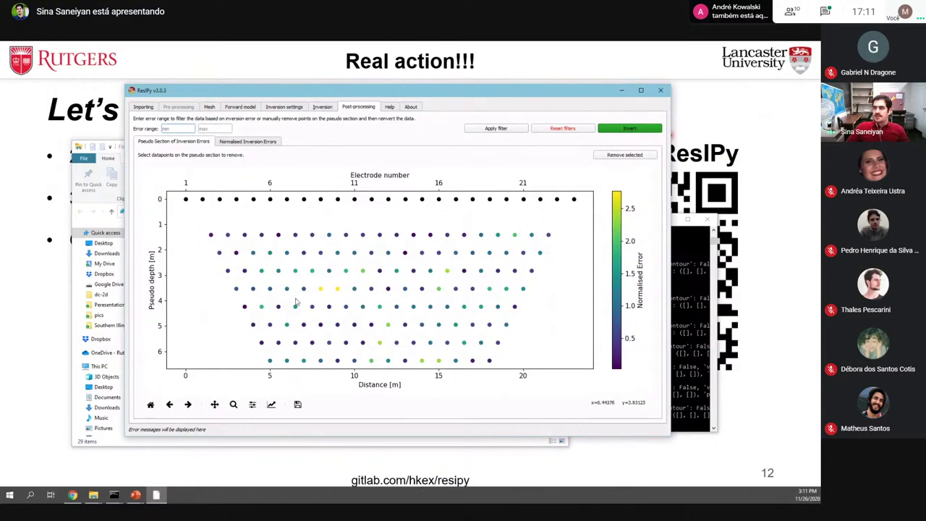
click(321, 290)
click(340, 290)
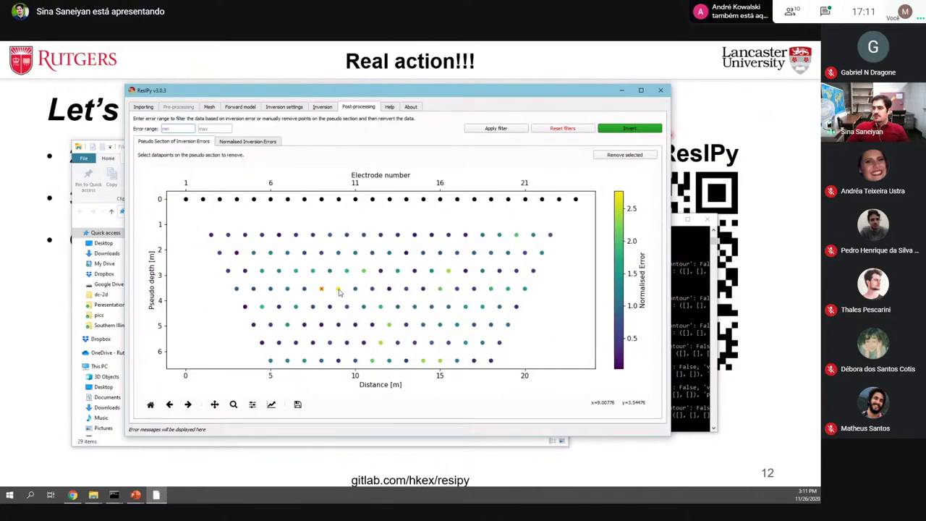
click(618, 156)
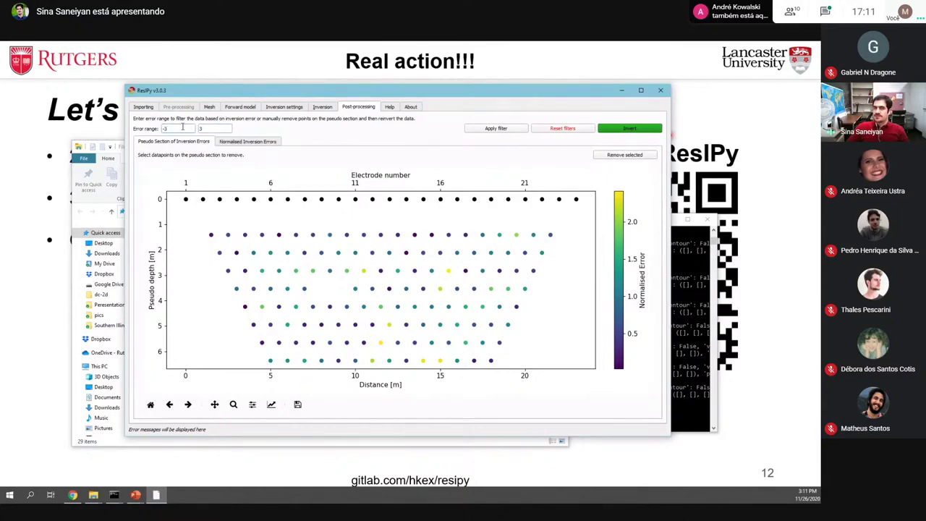
click(484, 130)
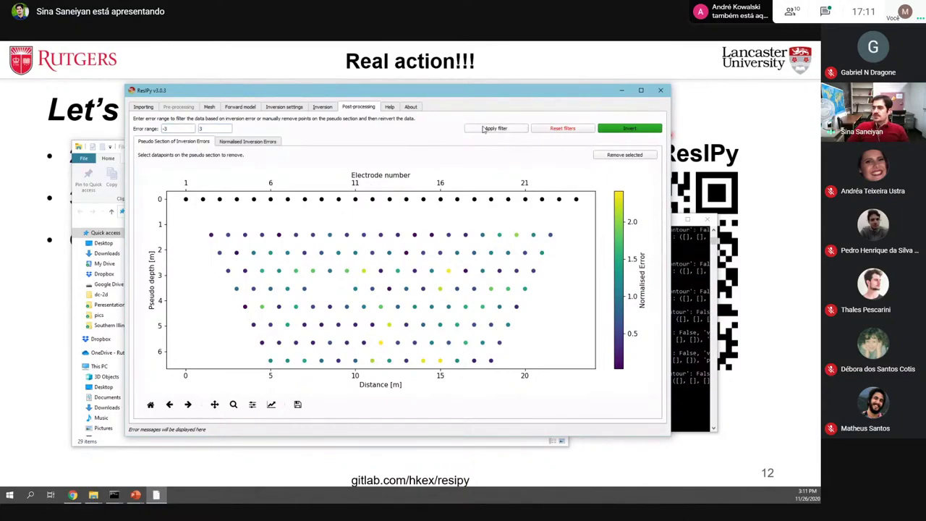
click(243, 143)
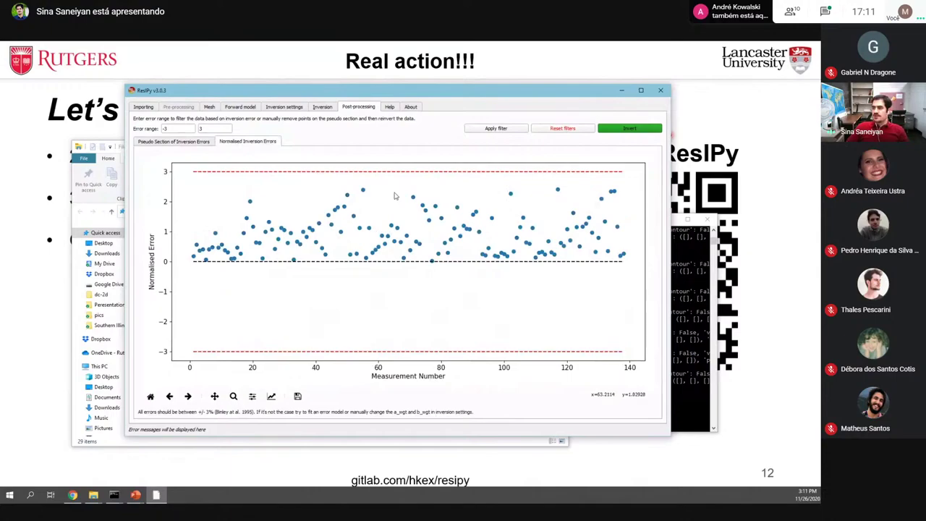
Read through the general Help page, then return to the Importing tab
click(389, 107)
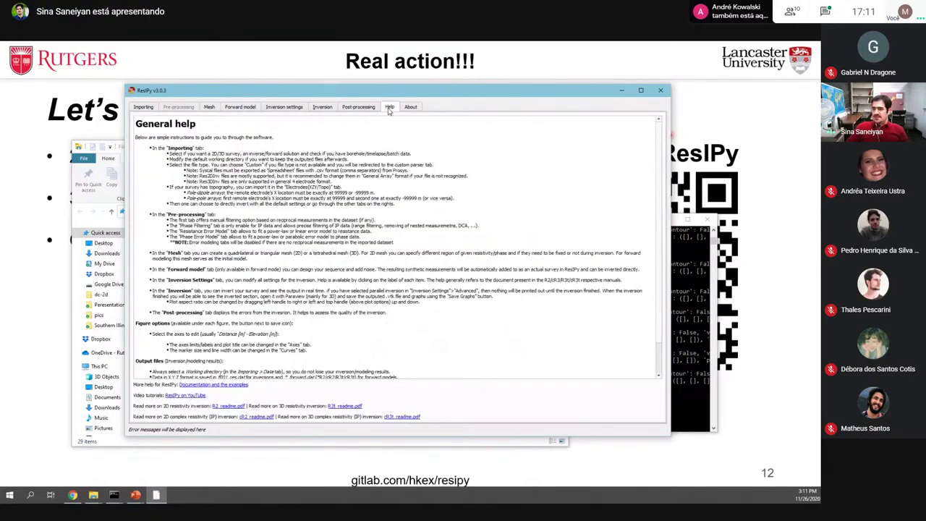
scroll(269, 217, down, 1)
scroll(269, 217, up, 1)
scroll(224, 205, down, 1)
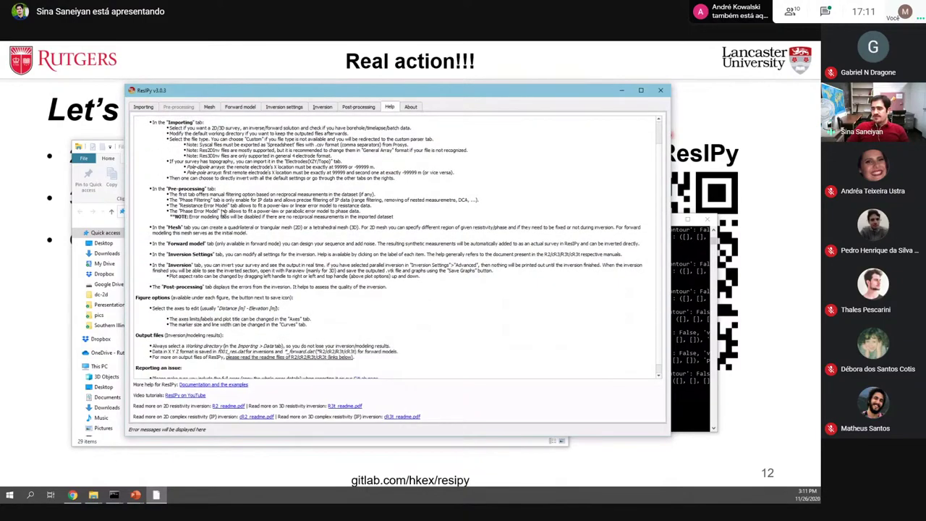
scroll(225, 205, up, 1)
scroll(219, 213, down, 1)
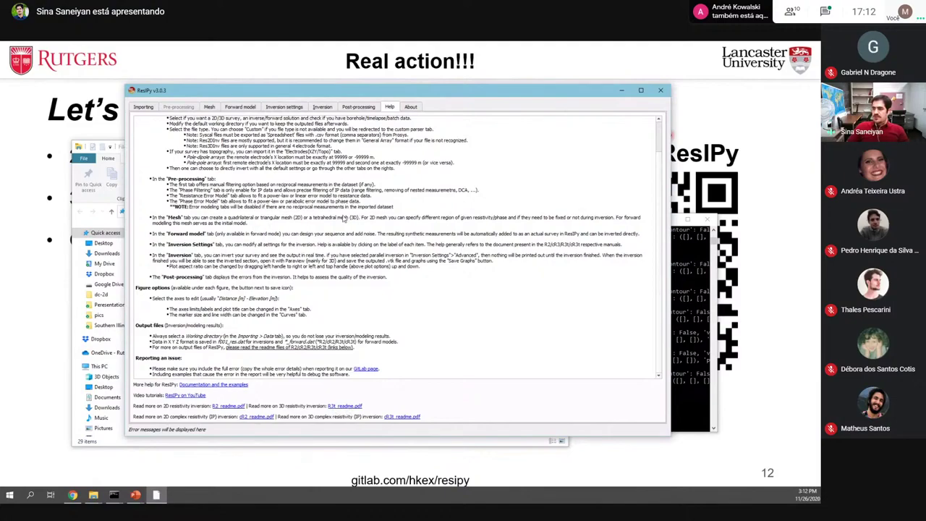
scroll(344, 219, up, 2)
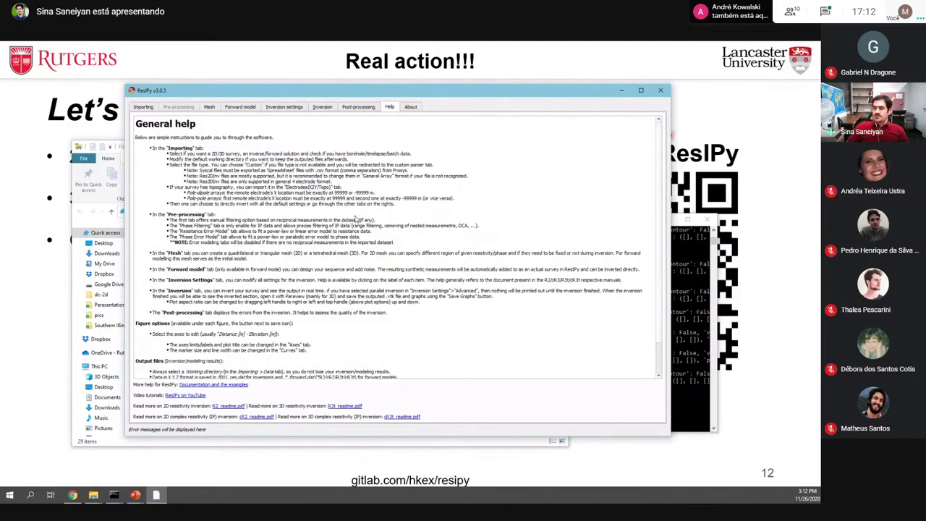
click(146, 110)
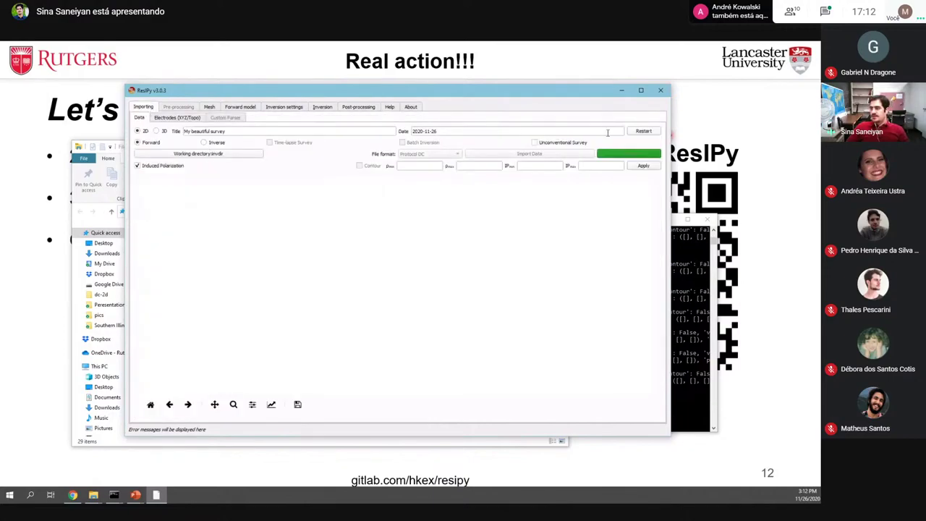
Restart the project as a 3D forward survey and show the Electrodes (XYZ/Topo) table
click(640, 132)
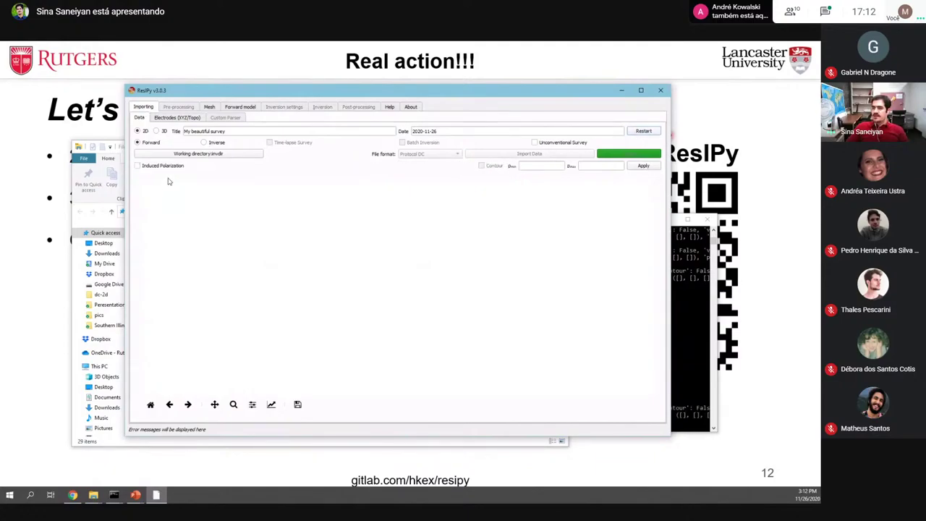
click(156, 132)
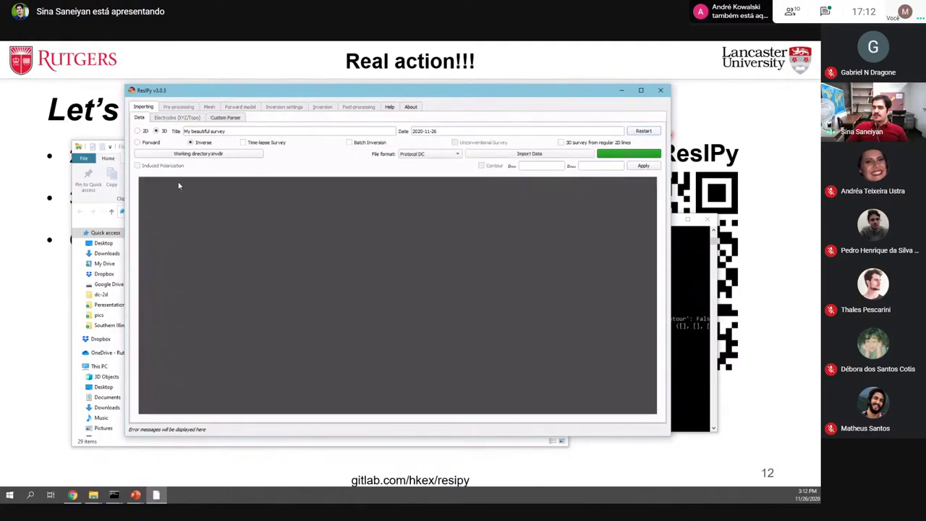
click(137, 143)
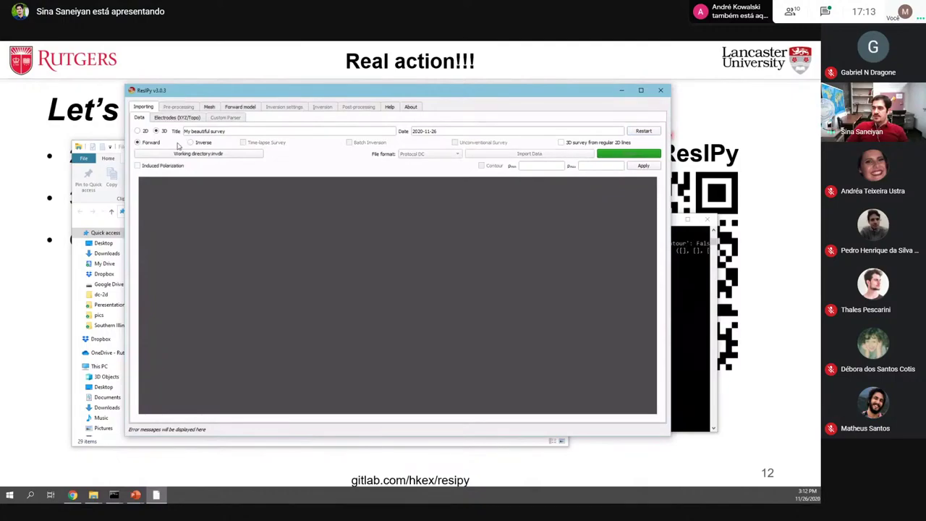
click(174, 117)
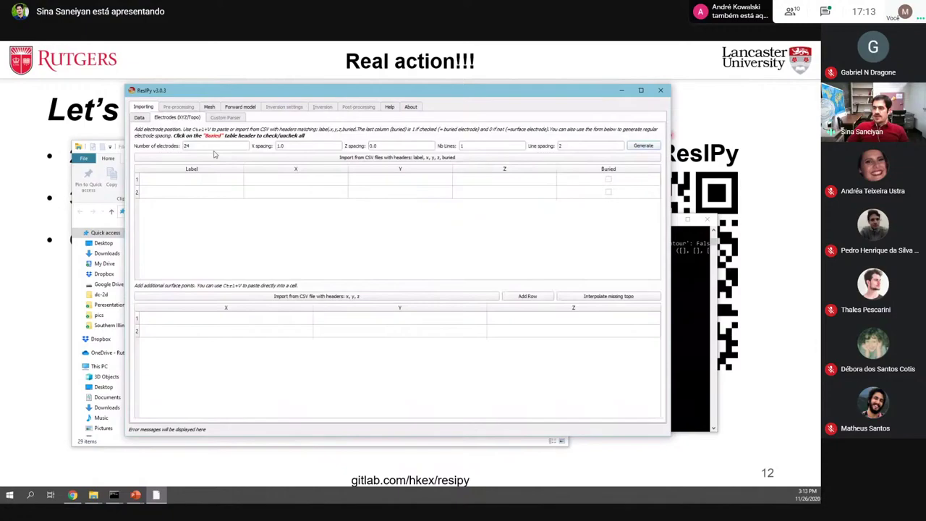
Generate a 4-line grid of 12 electrodes per line, X spacing 2 and line spacing 3
drag(214, 148, 172, 148)
text(1)
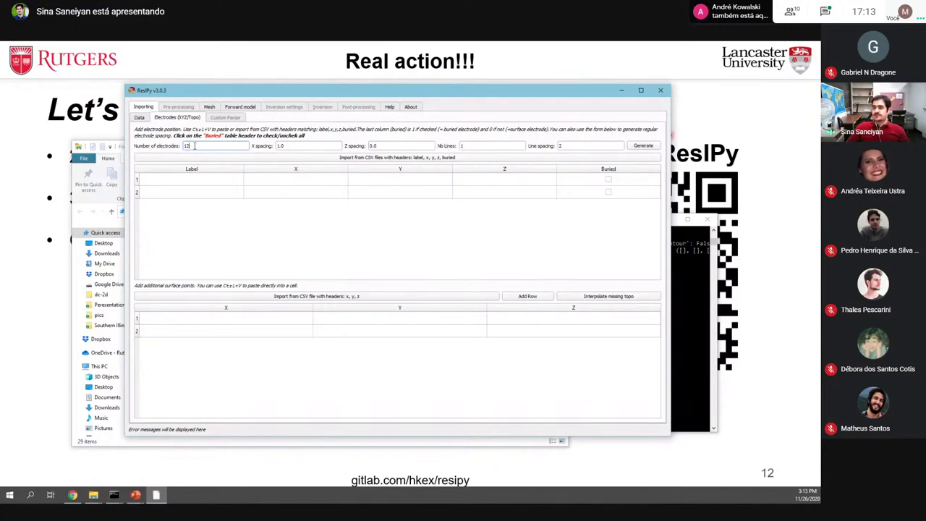
click(469, 147)
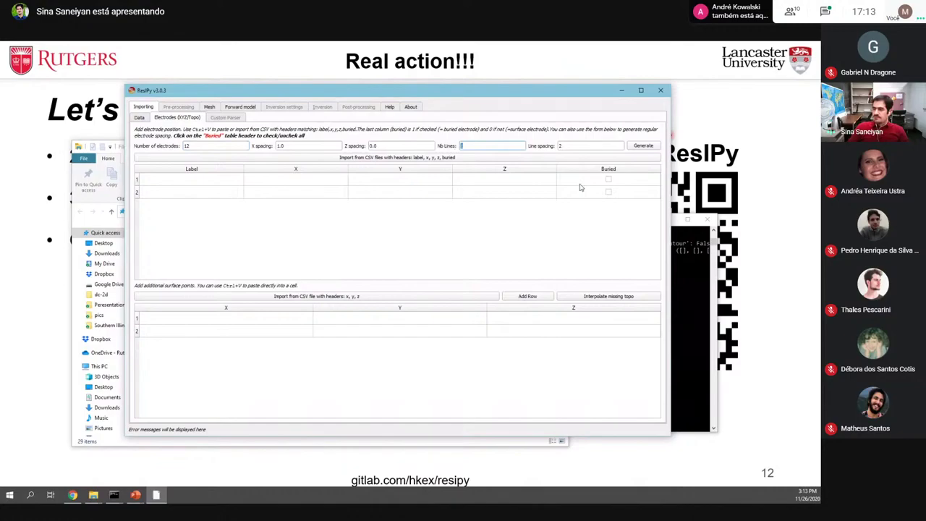
double_click(572, 146)
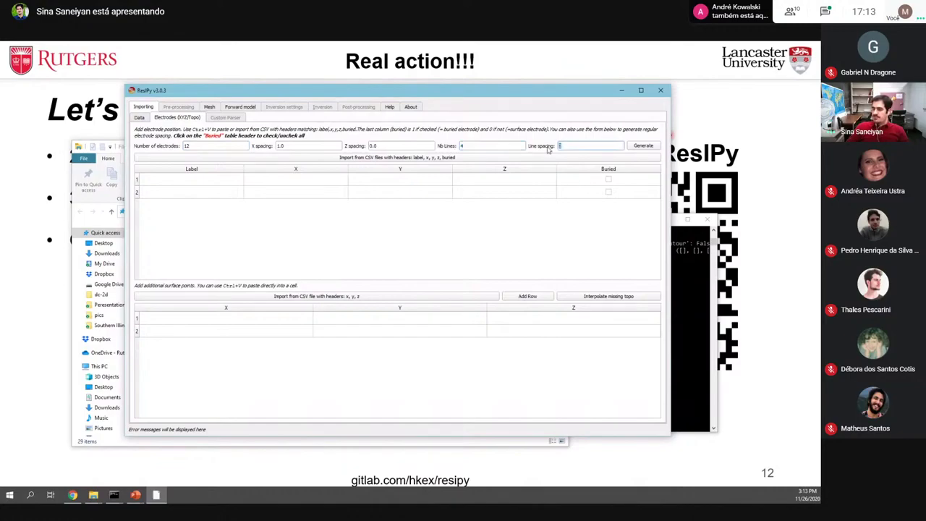
text(3)
drag(293, 146, 267, 146)
text(2)
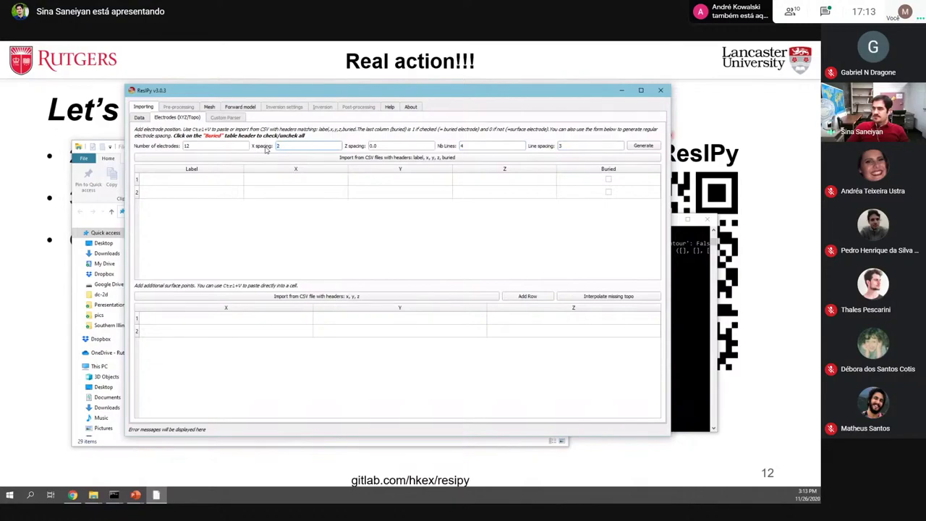
click(642, 147)
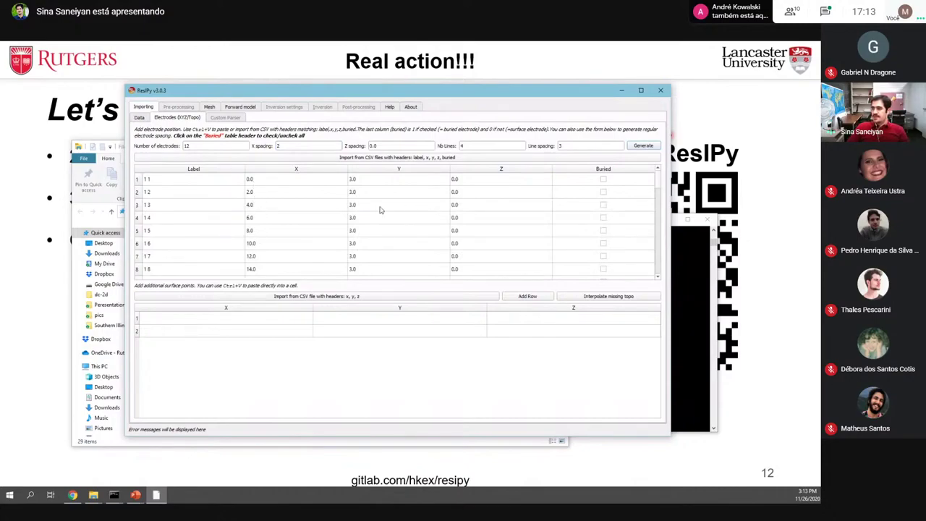
scroll(379, 210, down, 12)
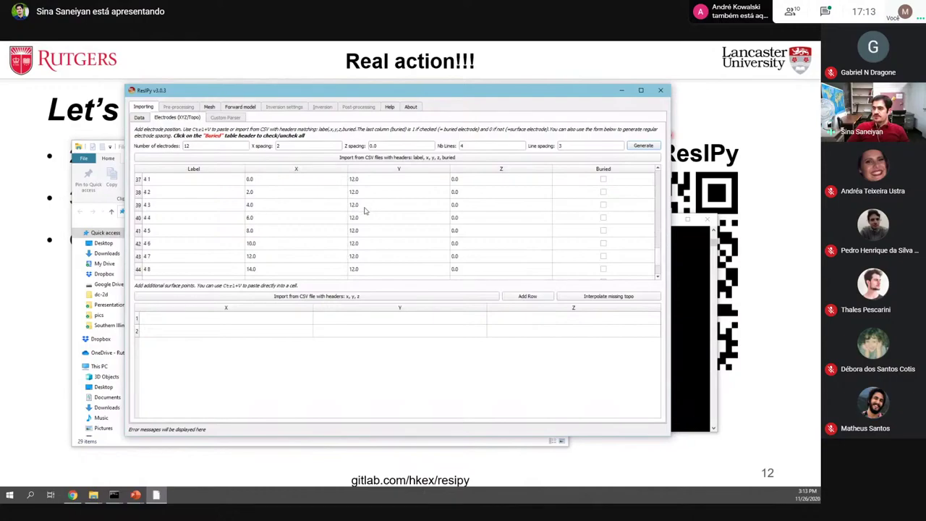
scroll(365, 210, up, 12)
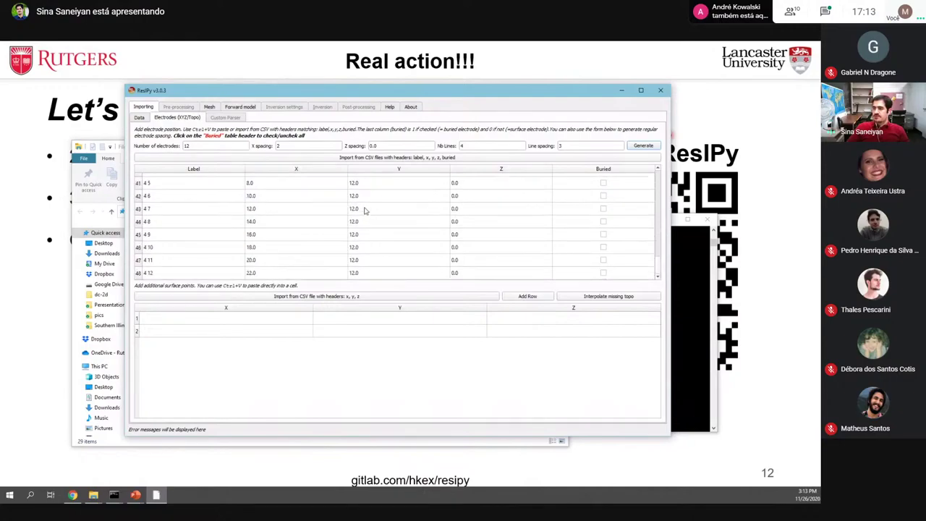
click(210, 108)
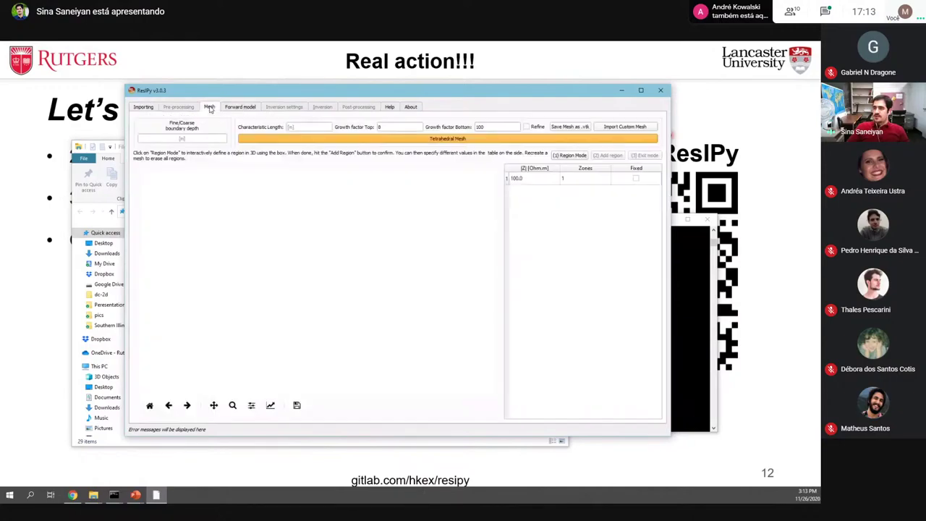
click(439, 142)
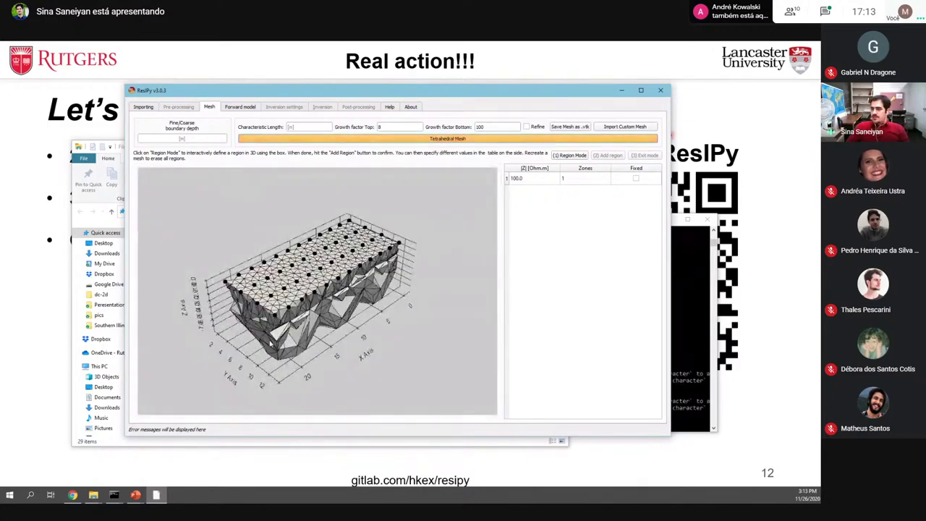
drag(272, 345, 288, 259)
drag(230, 248, 308, 248)
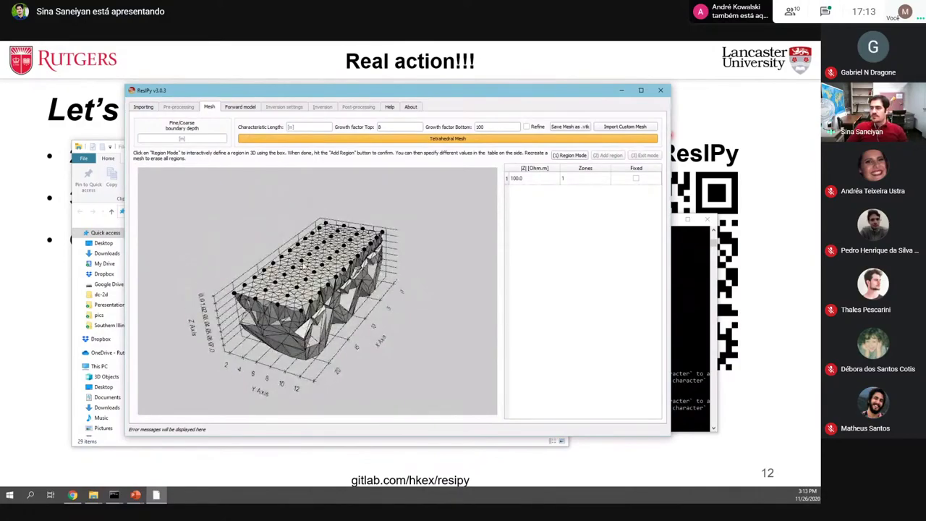
drag(289, 316, 246, 320)
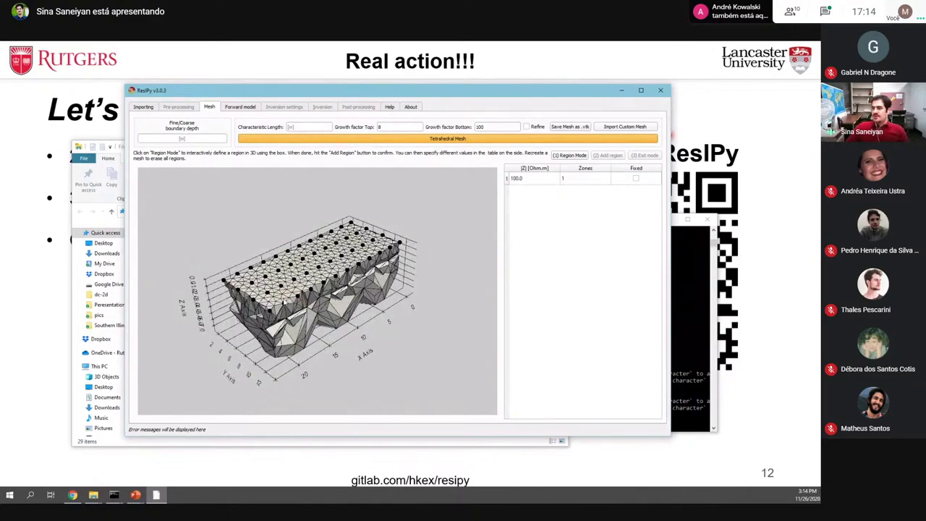
drag(246, 311, 293, 307)
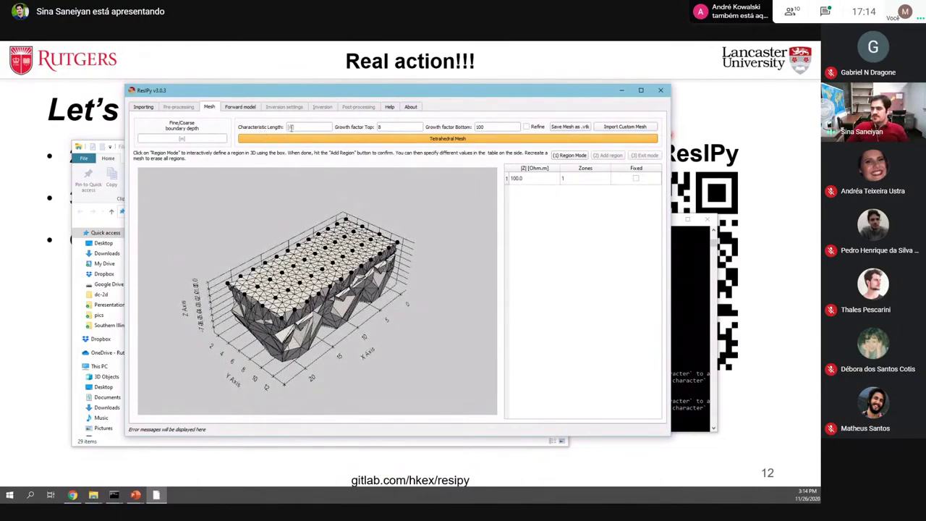
drag(327, 276, 343, 292)
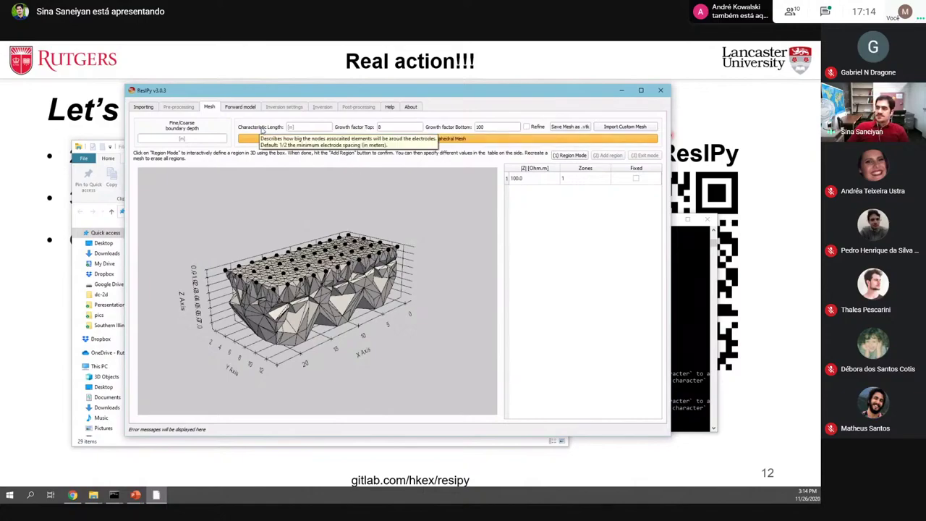
drag(317, 274, 311, 294)
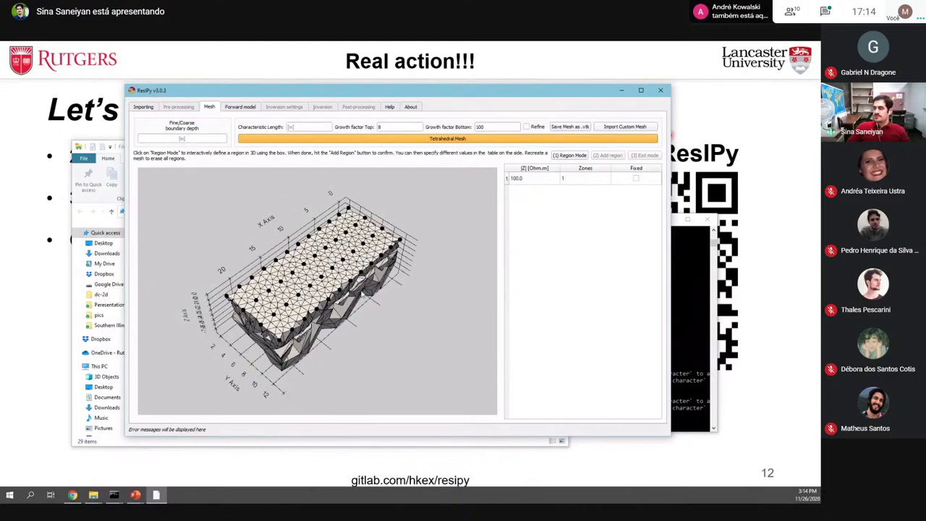
drag(330, 330, 322, 278)
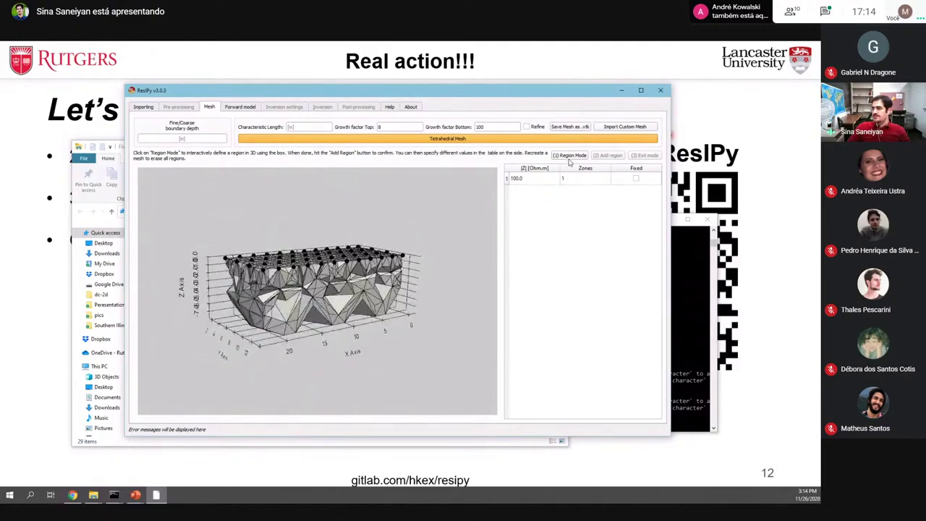
Enter Region Mode and fit the box widget beside the electrode grid, rotating to check placement
click(570, 156)
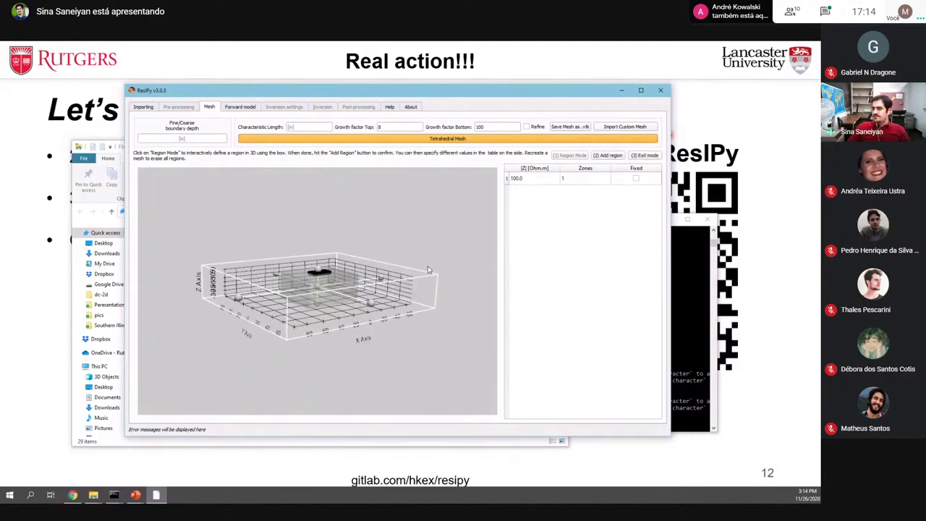
drag(275, 253, 277, 292)
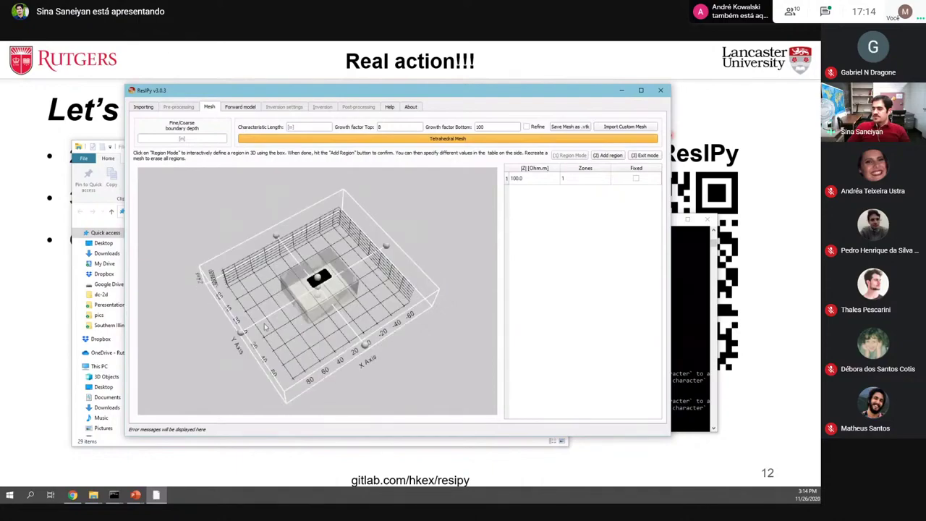
mouse_move(265, 327)
mouse_down()
mouse_move(265, 286)
mouse_move(392, 291)
mouse_move(486, 266)
mouse_move(484, 302)
mouse_move(236, 230)
mouse_up()
mouse_move(244, 275)
mouse_down()
mouse_move(199, 292)
mouse_move(408, 412)
mouse_move(326, 372)
mouse_move(330, 295)
mouse_move(343, 304)
mouse_move(311, 285)
mouse_move(318, 282)
mouse_move(375, 392)
mouse_up()
scroll(315, 284, up, 5)
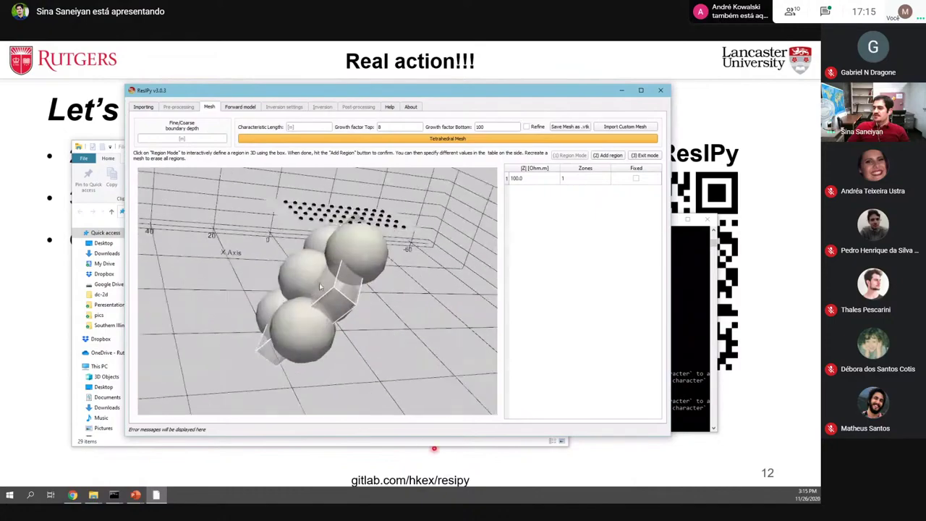
mouse_move(319, 283)
mouse_down()
mouse_move(276, 255)
mouse_move(333, 277)
mouse_up()
mouse_move(400, 272)
mouse_down()
mouse_move(286, 292)
mouse_move(337, 285)
mouse_move(315, 284)
mouse_move(316, 272)
mouse_move(318, 295)
mouse_move(362, 236)
mouse_move(296, 261)
mouse_move(269, 265)
mouse_move(268, 256)
mouse_move(277, 300)
mouse_move(487, 258)
mouse_move(408, 256)
mouse_up()
click(293, 260)
drag(264, 255, 257, 231)
drag(354, 302, 411, 248)
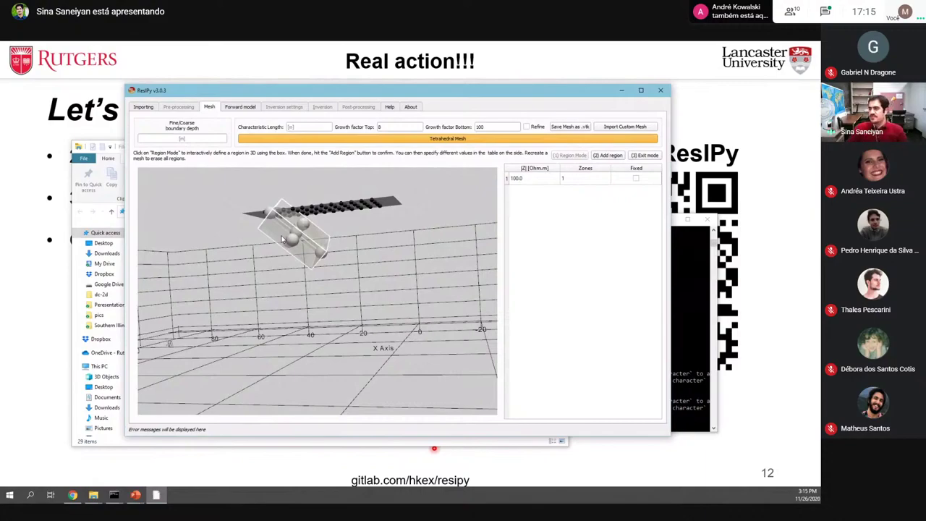
Add the boxed volume as region 2 and set its resistivity to 20 Ohm.m
click(608, 157)
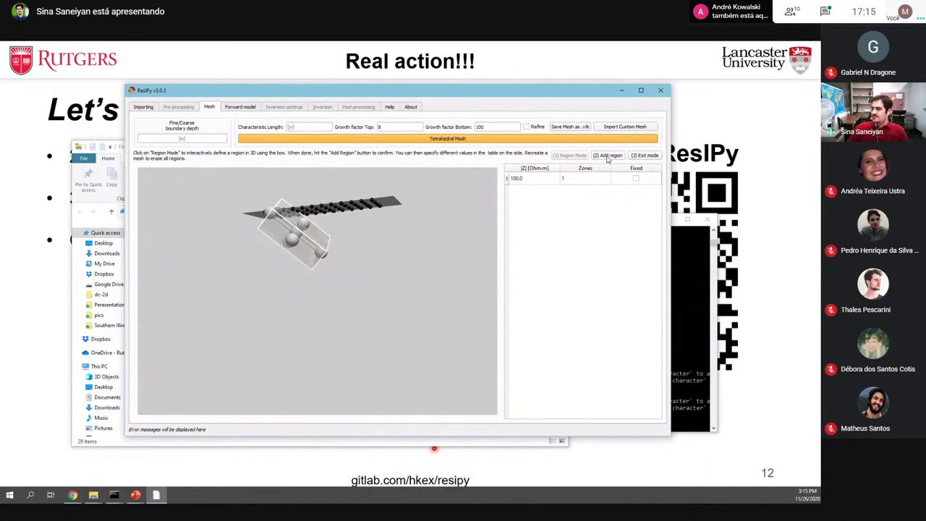
drag(292, 288, 287, 259)
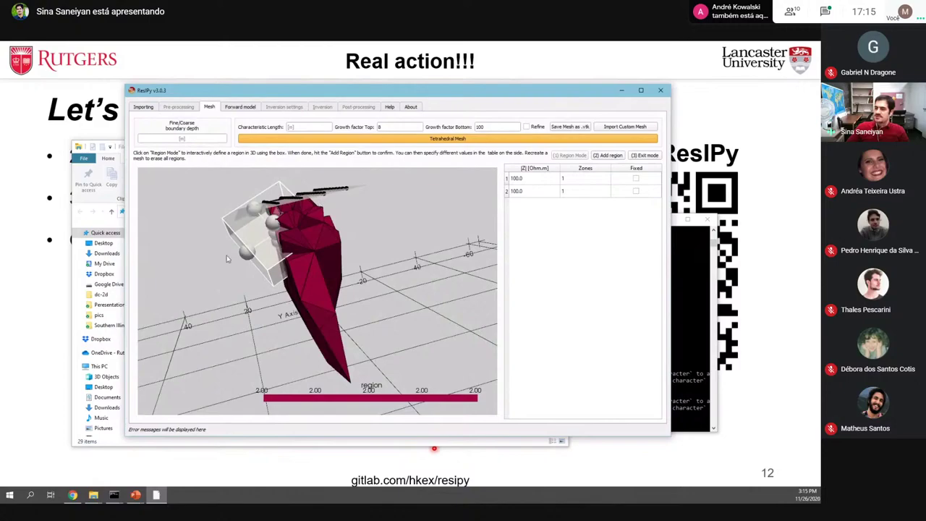
drag(227, 258, 327, 250)
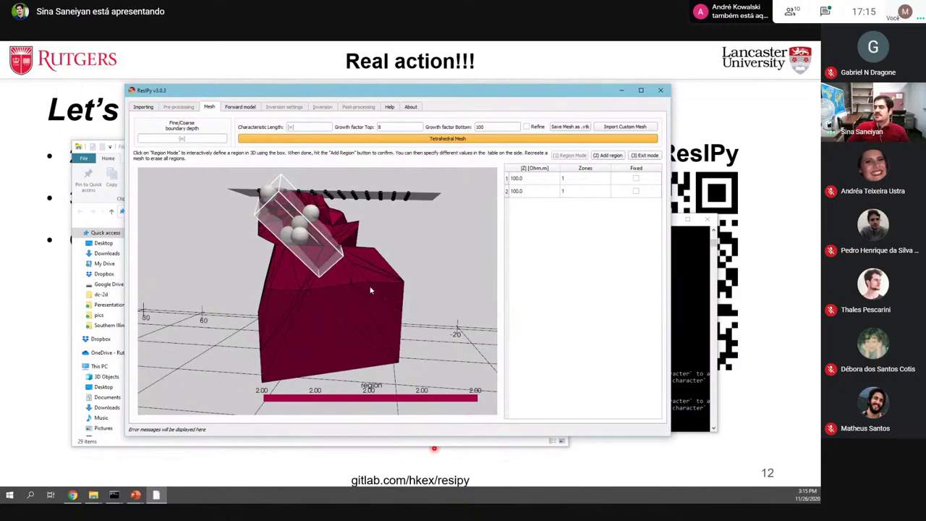
drag(438, 232, 314, 244)
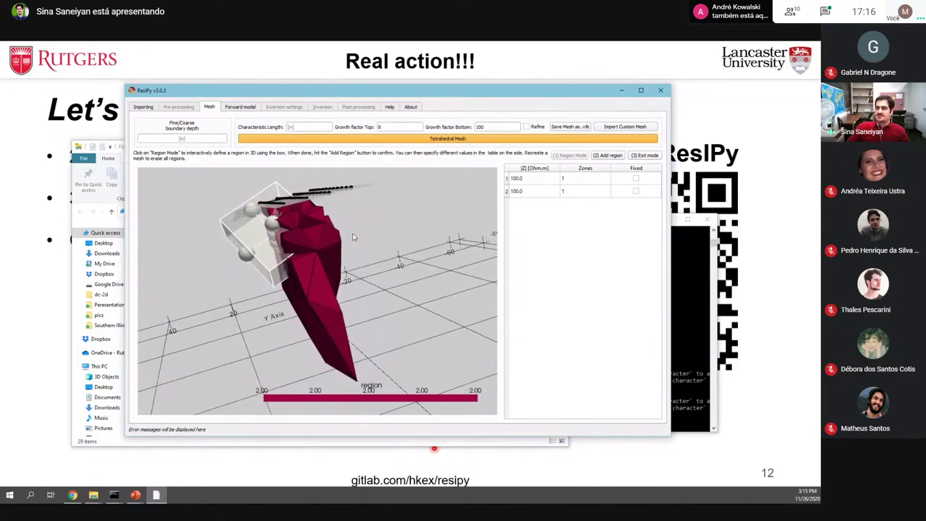
drag(403, 201, 392, 221)
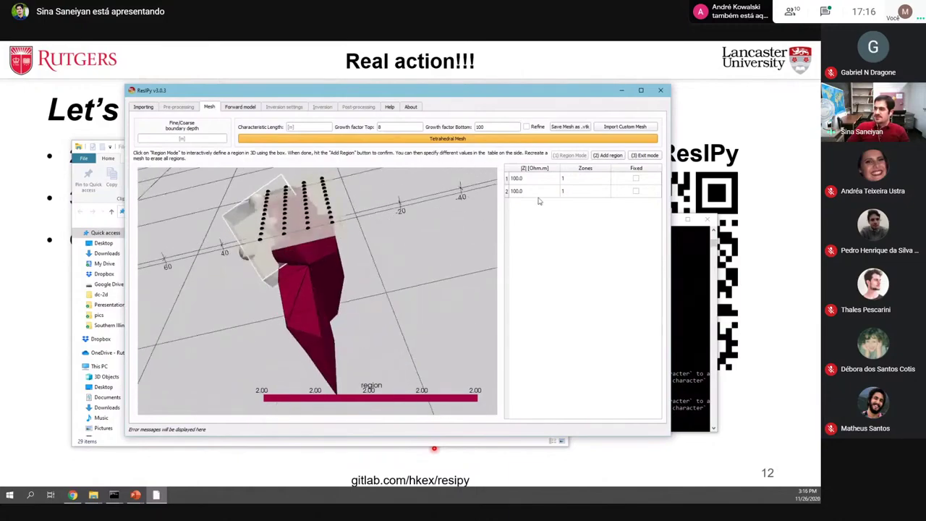
double_click(529, 193)
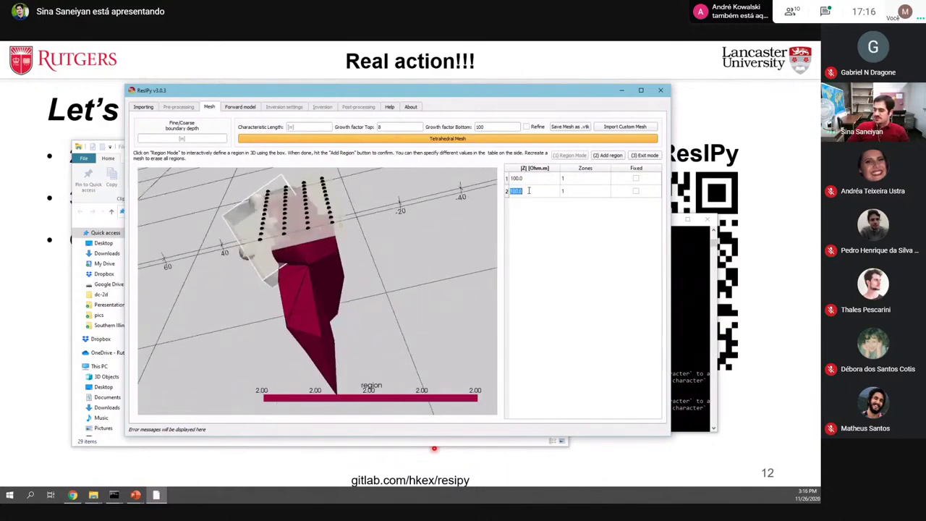
text(20)
Glance at the Forward model sequence types, then return to the Mesh tab
click(234, 108)
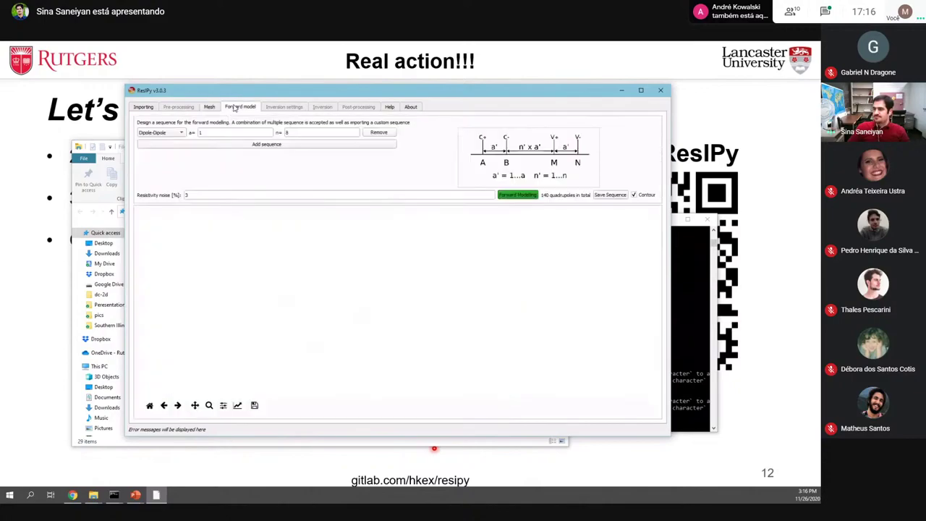
click(180, 133)
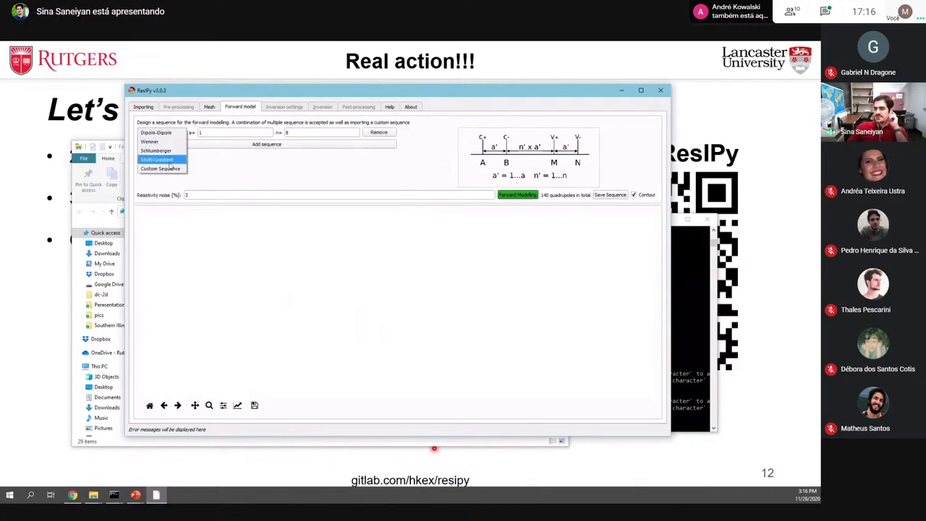
click(209, 106)
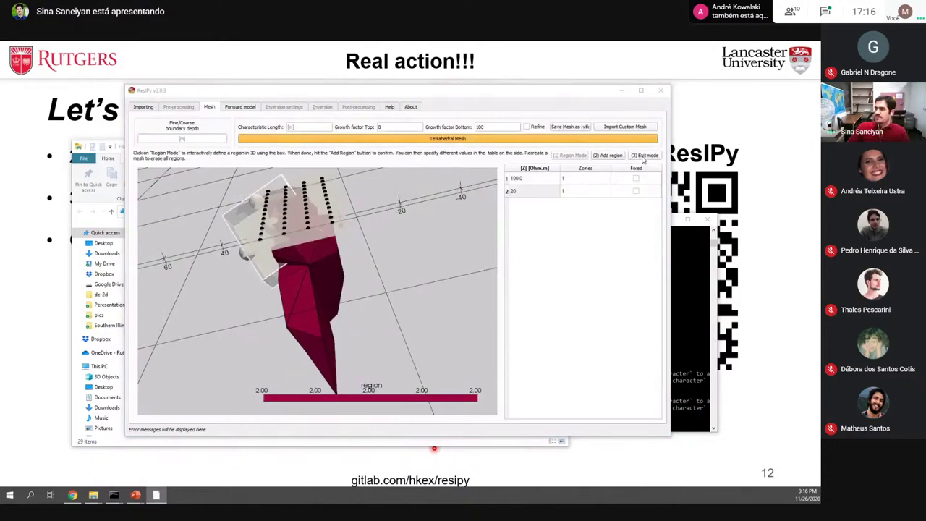
Exit region mode and rotate the mesh to inspect region 2 beside the 100.0 Ohm.m background
click(644, 156)
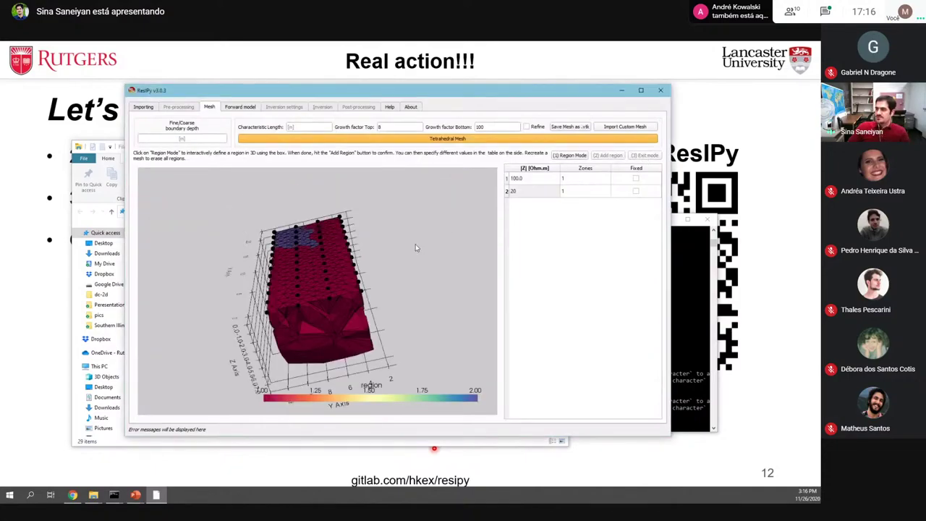
drag(253, 297, 284, 278)
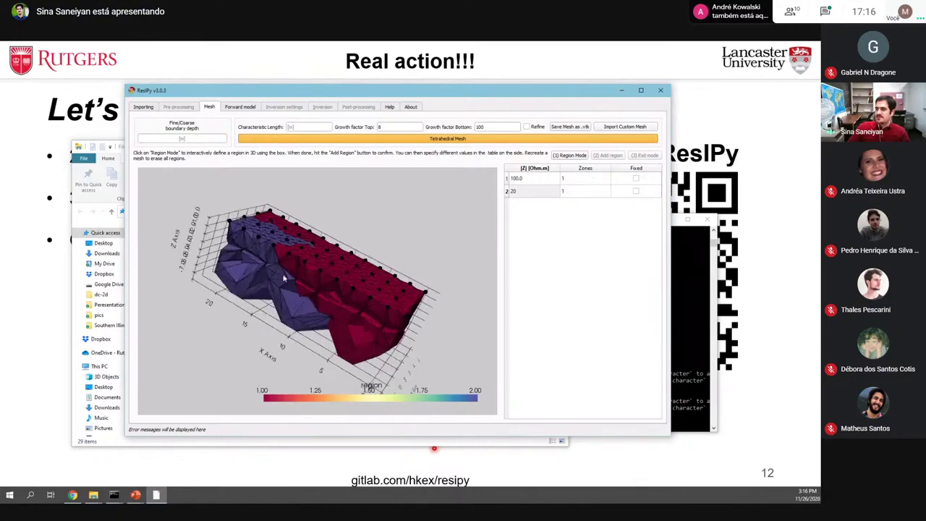
drag(216, 246, 256, 266)
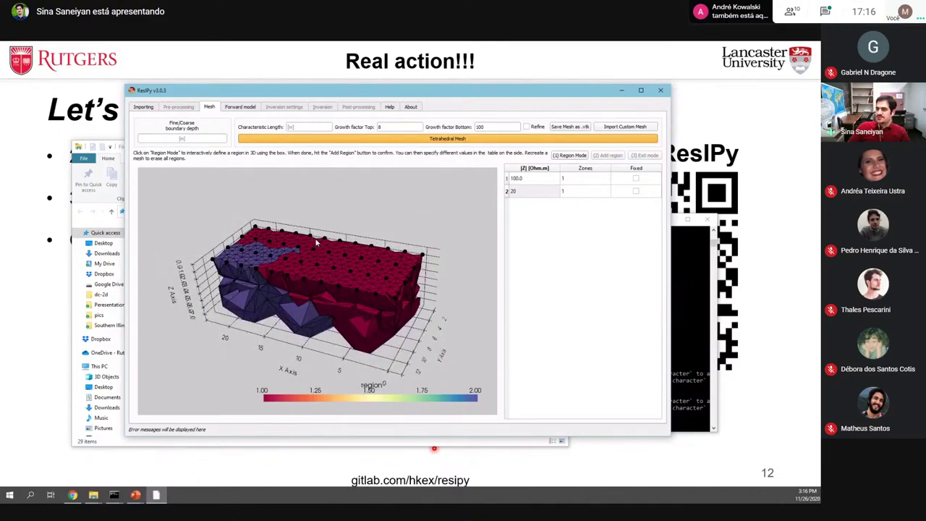
drag(327, 247, 332, 269)
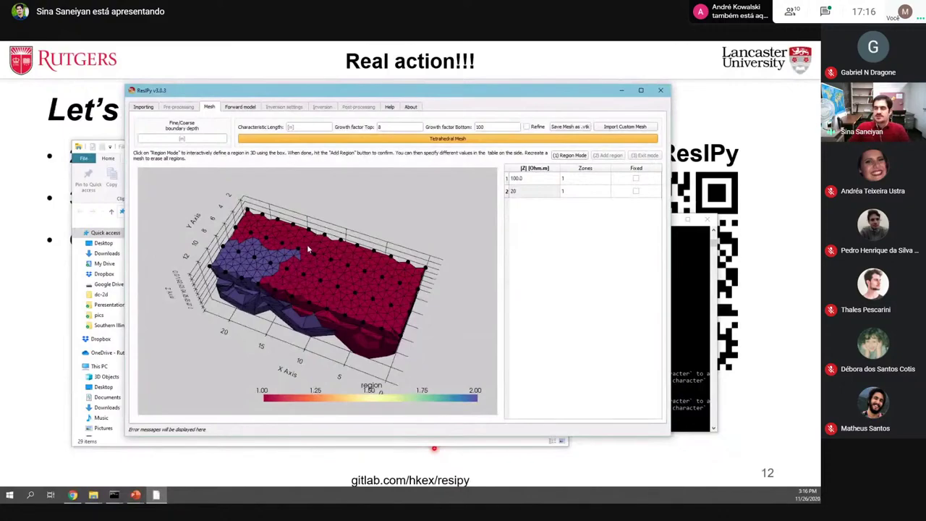
Keep Dipole-Dipole as the forward-modelling sequence after briefly trying Custom Sequence
click(249, 107)
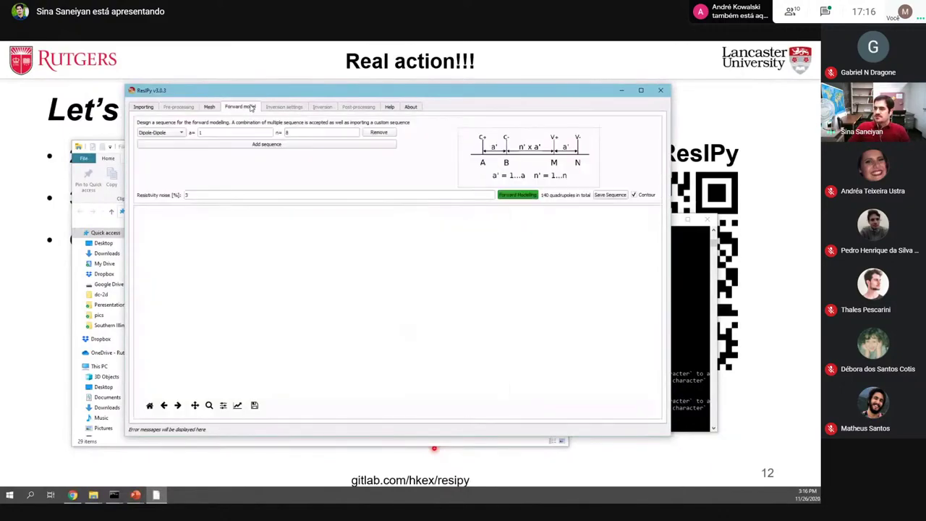
click(183, 133)
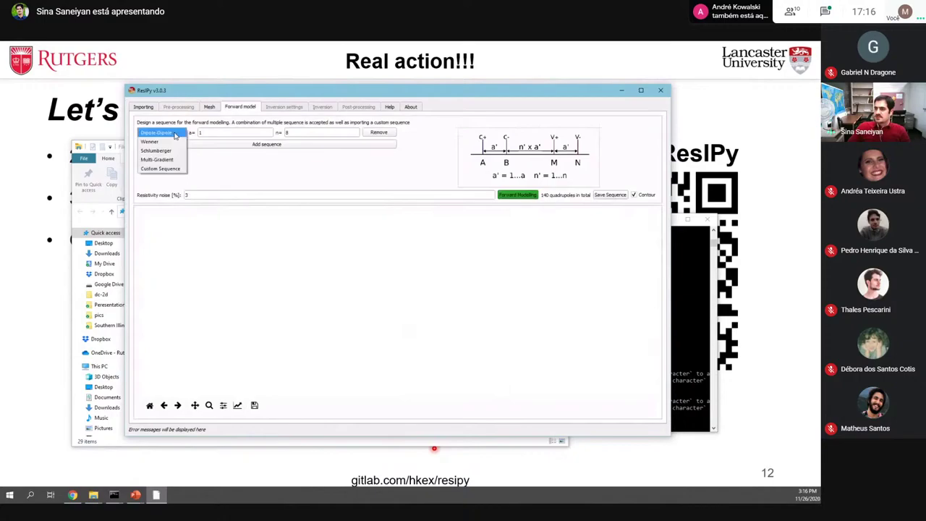
click(158, 169)
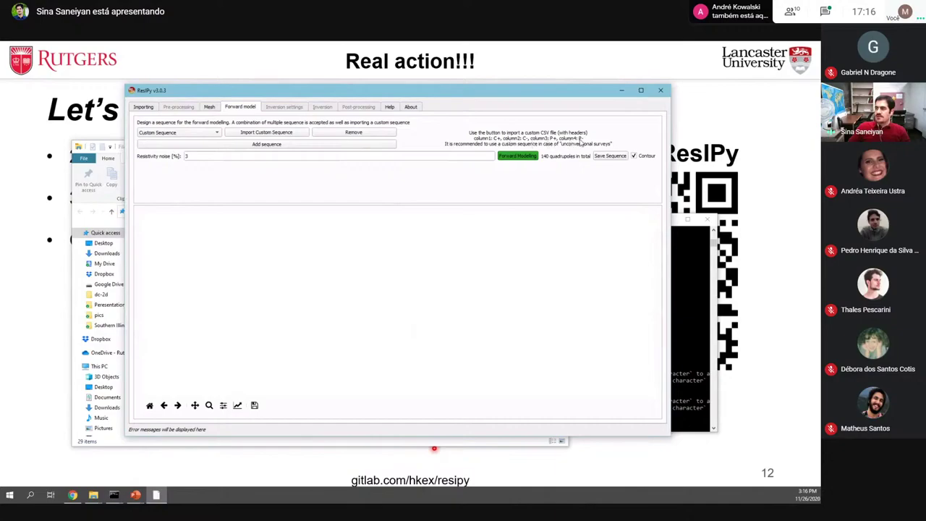
click(193, 135)
click(159, 99)
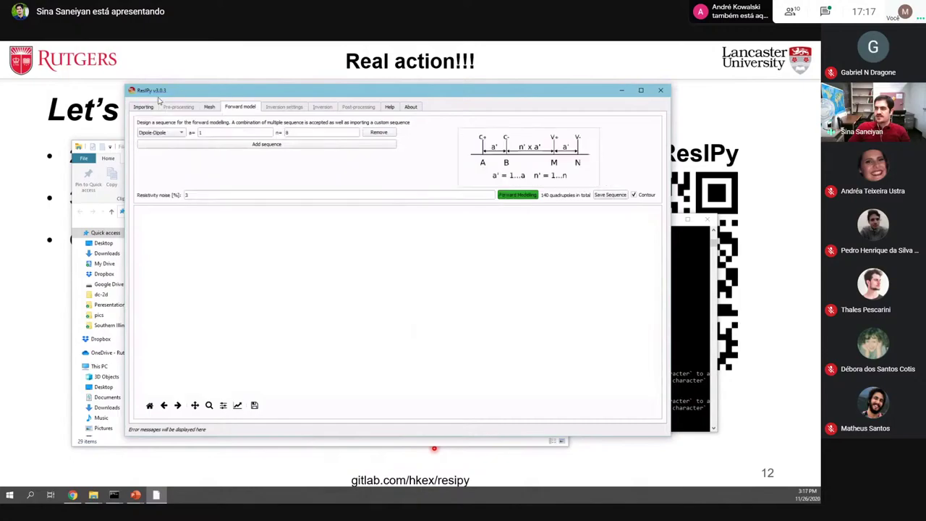
click(164, 134)
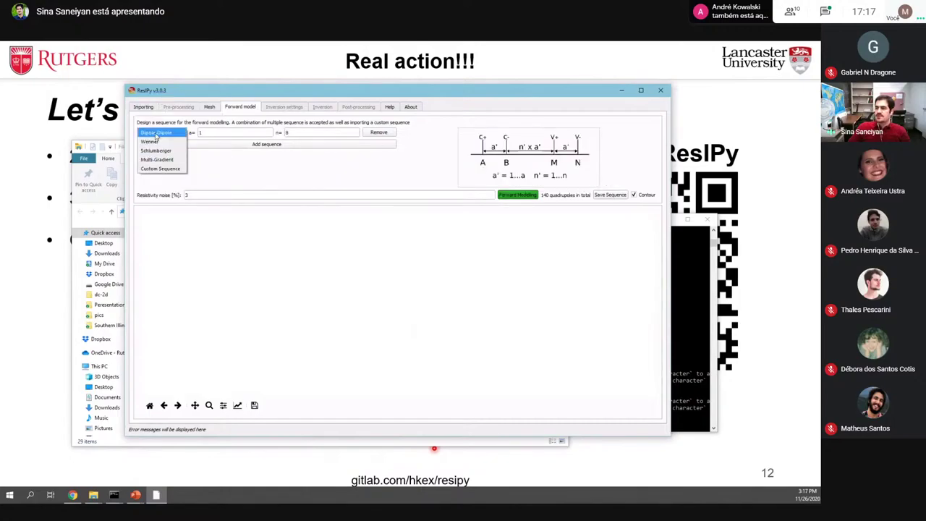
click(157, 133)
Run the forward model and inspect the 176-quadrupole 3D apparent resistivity plot from several angles
click(517, 198)
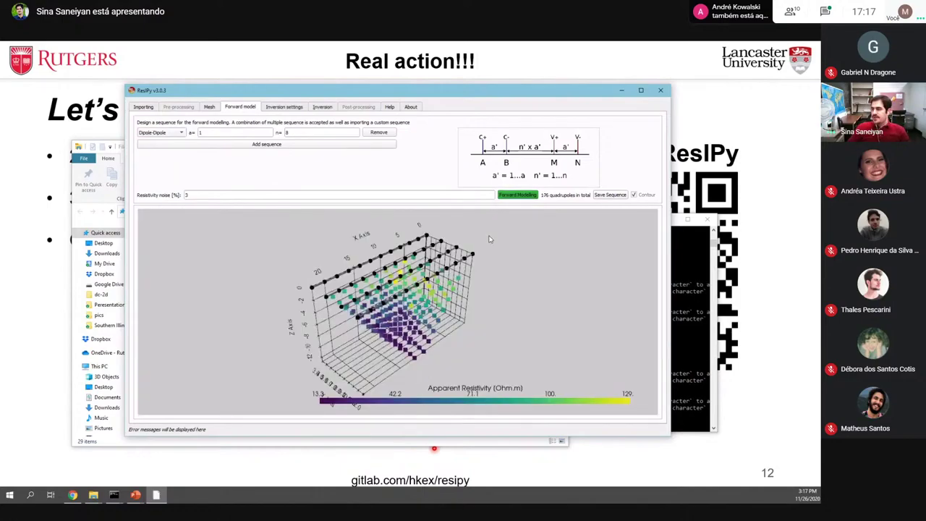
drag(490, 238, 417, 287)
drag(437, 227, 440, 213)
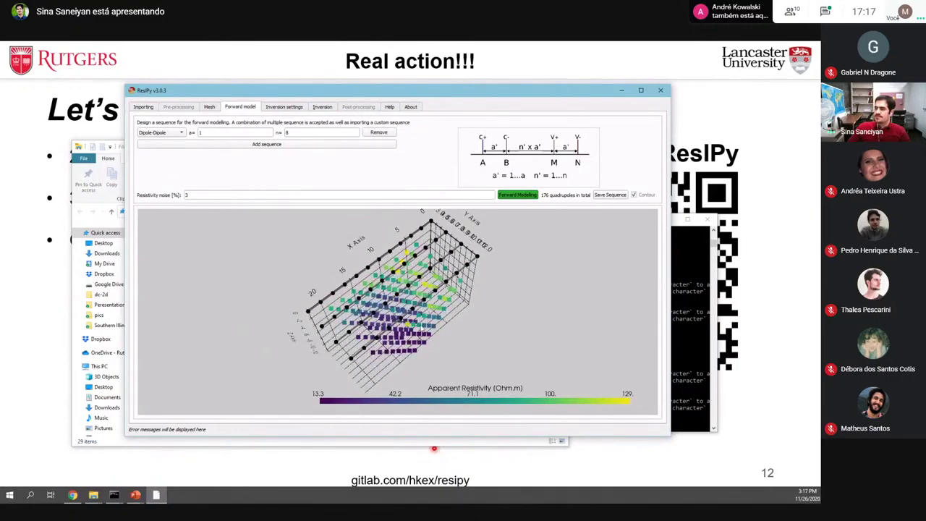
drag(347, 321, 332, 322)
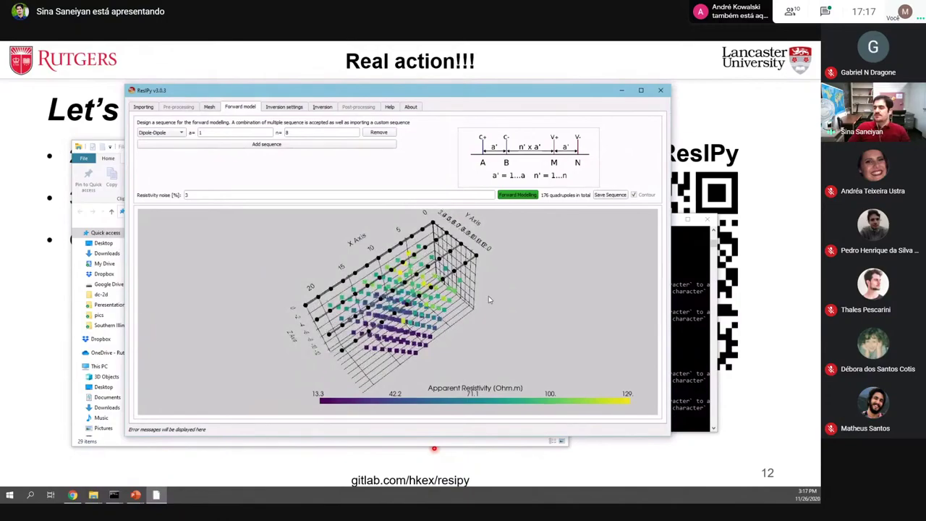
drag(489, 298, 467, 315)
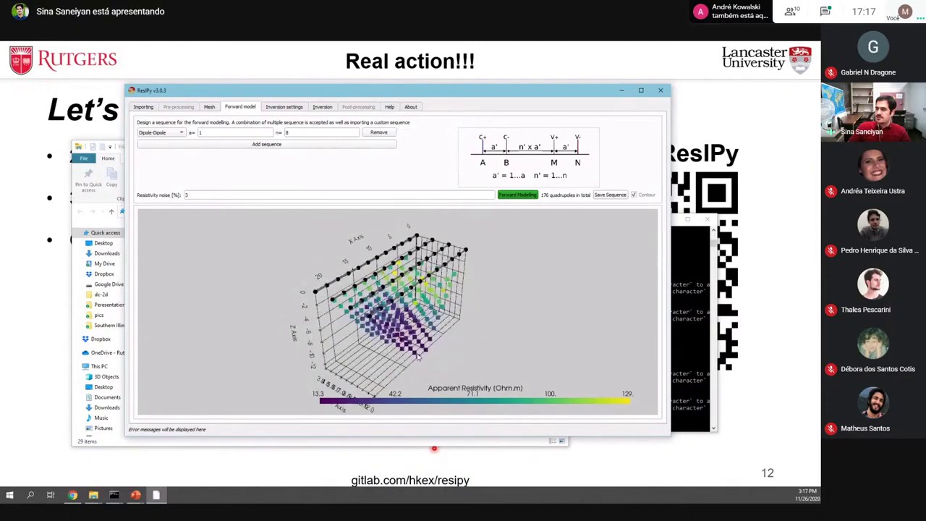
drag(431, 330, 463, 303)
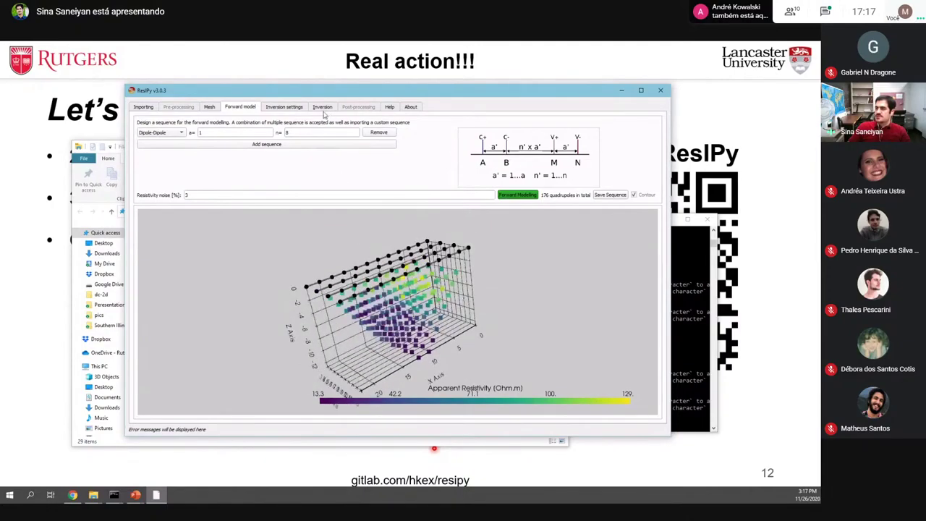
click(322, 108)
Run the inversion and inspect the resulting R3t_forward resistivity volume
click(254, 136)
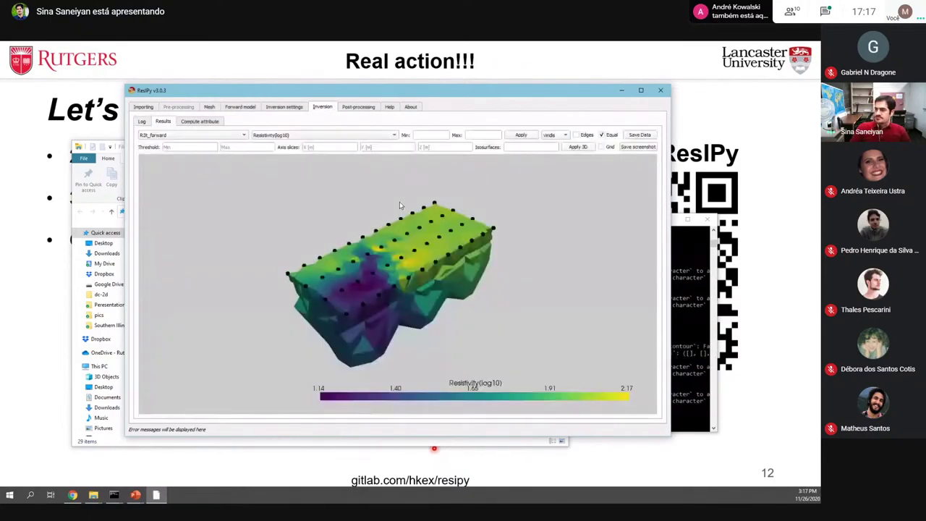
drag(349, 347, 376, 311)
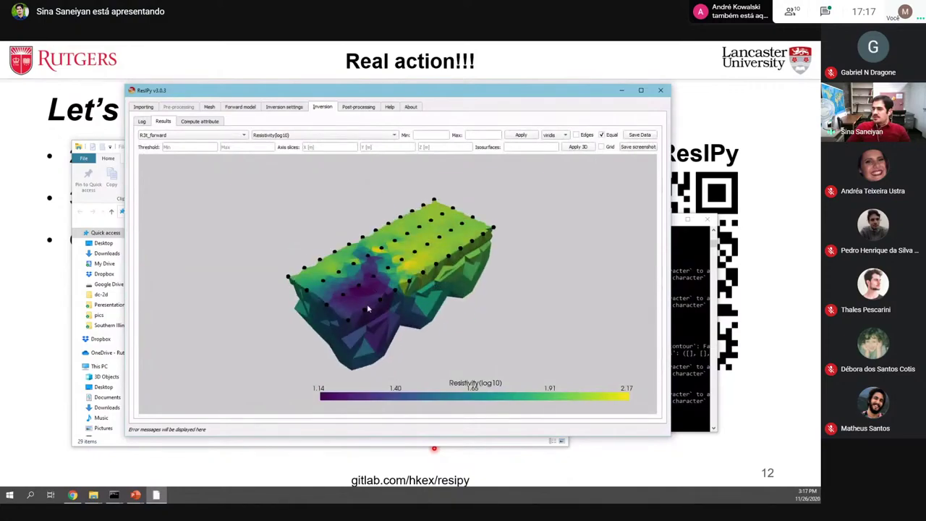
drag(362, 248, 368, 310)
Turn on the labelled X, Y and Z axis grid around the volume
click(601, 147)
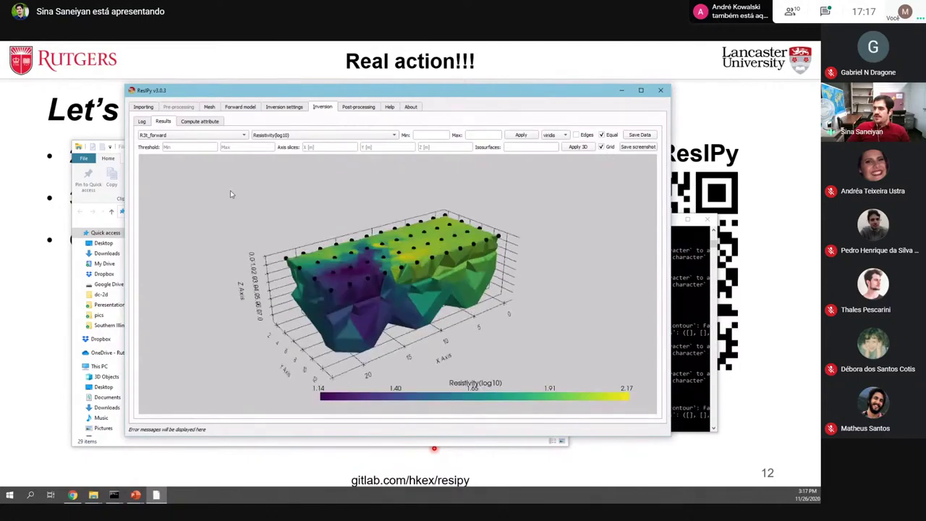
drag(438, 201, 430, 237)
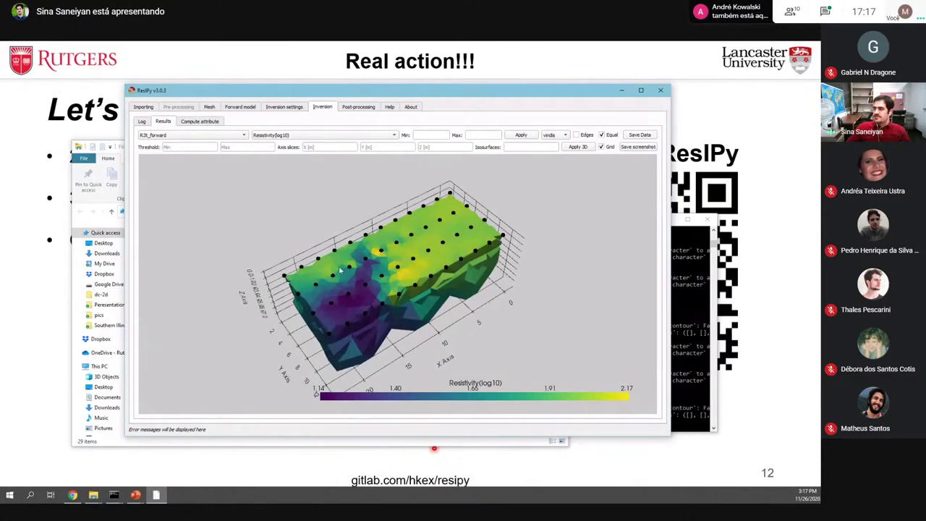
drag(340, 269, 323, 342)
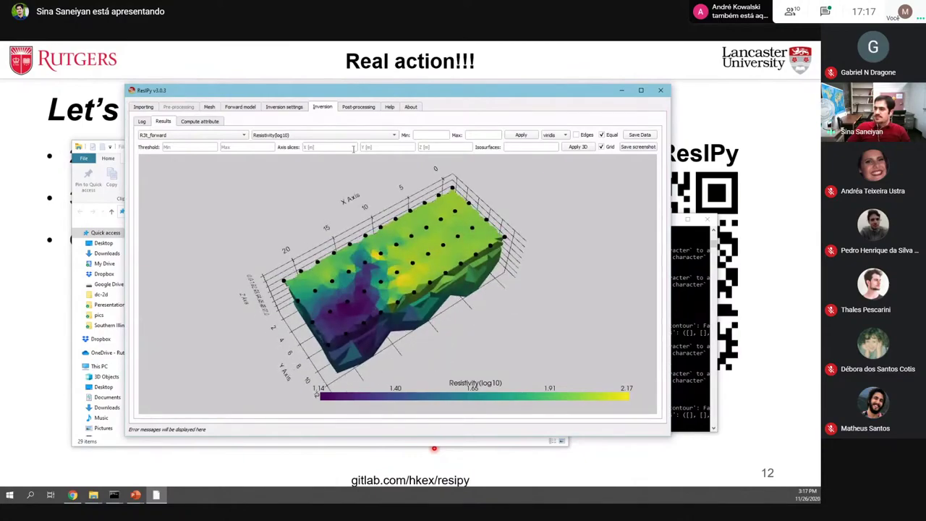
Cut the resistivity volume at axis slices X 15,15,5, Y 8 and Z -4
click(384, 147)
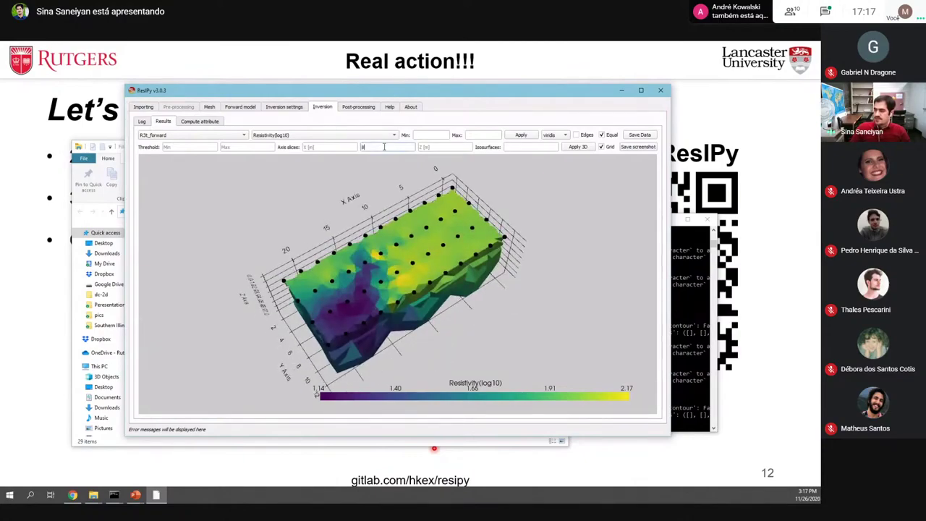
drag(382, 291, 353, 268)
drag(385, 319, 371, 372)
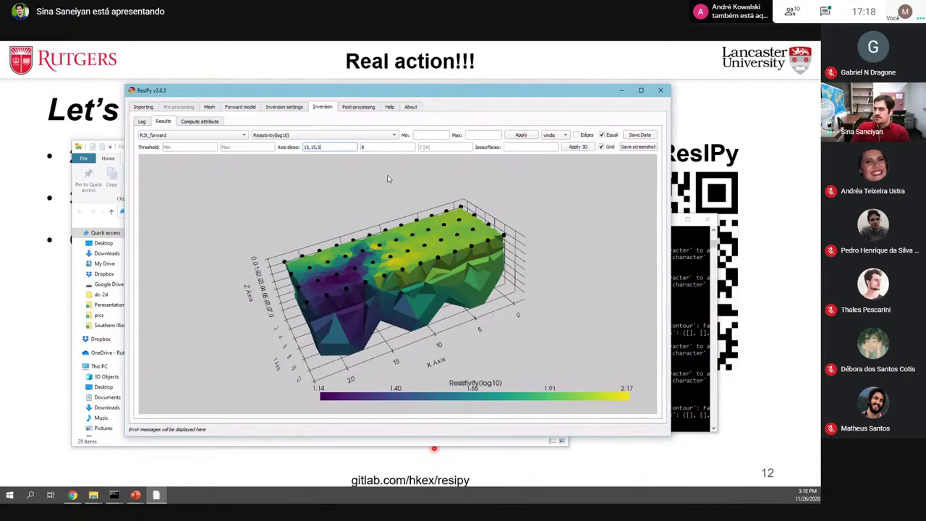
click(445, 146)
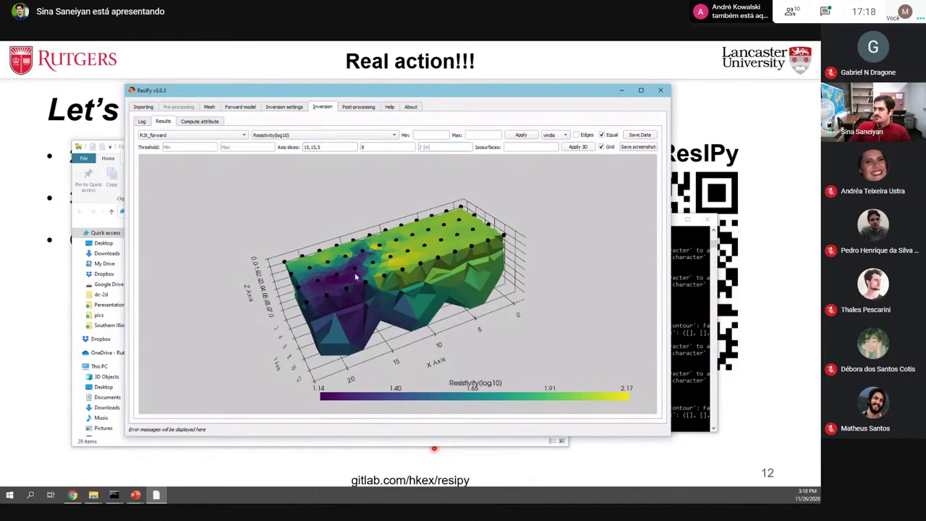
scroll(354, 276, up, 5)
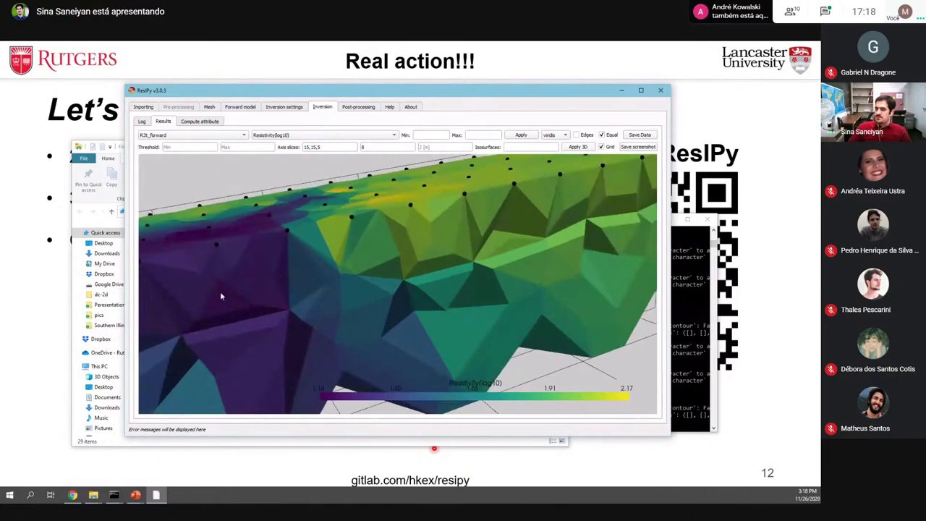
drag(221, 296, 354, 277)
scroll(336, 274, down, 5)
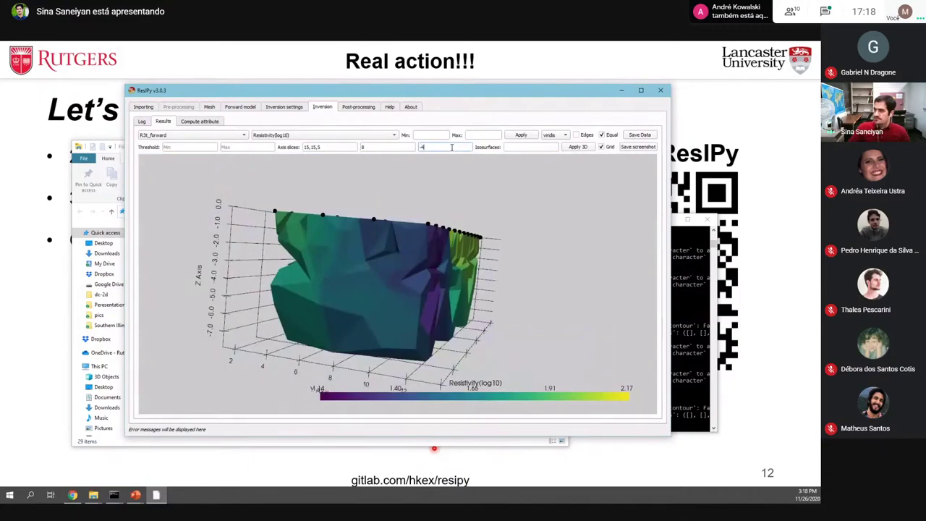
click(578, 147)
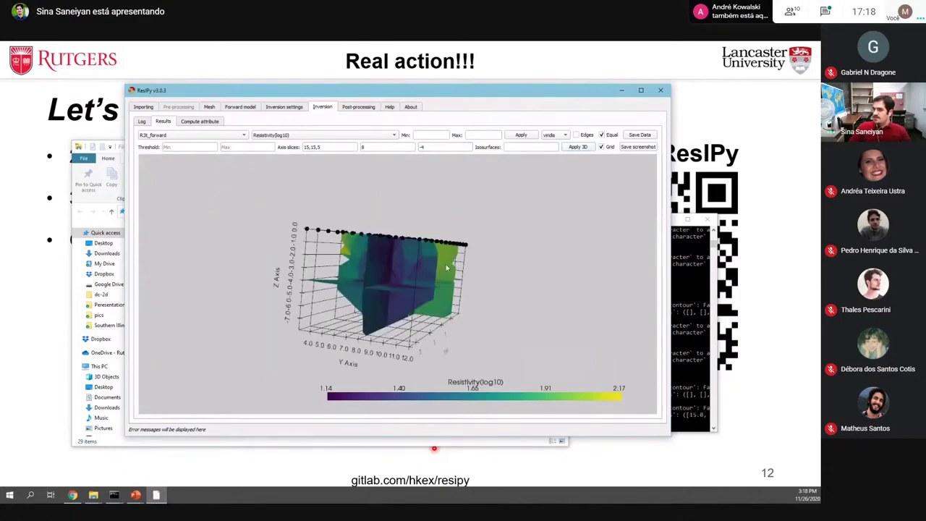
mouse_move(445, 264)
mouse_down()
mouse_move(340, 327)
mouse_move(310, 263)
mouse_move(383, 307)
mouse_move(362, 295)
mouse_move(432, 267)
mouse_up()
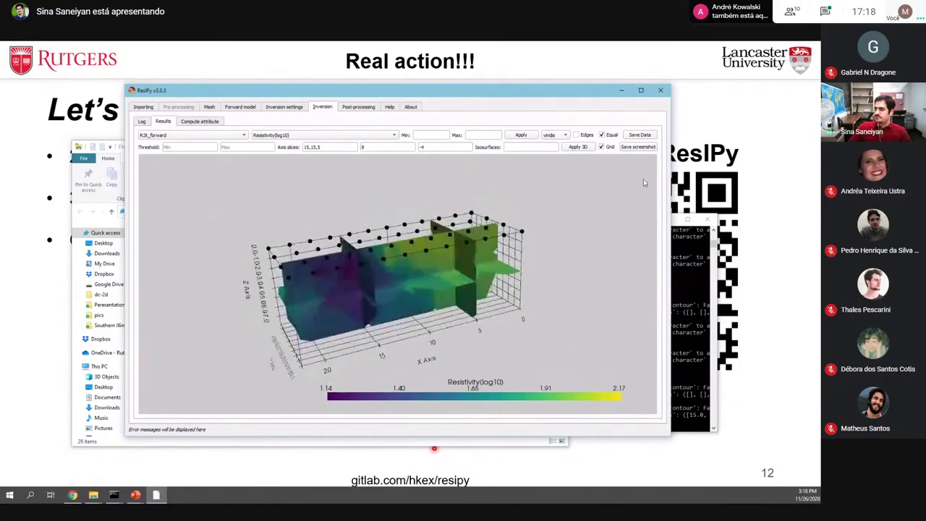
Empty the Z, Y and X axis slice fields
drag(445, 146, 405, 149)
key(BackSpace)
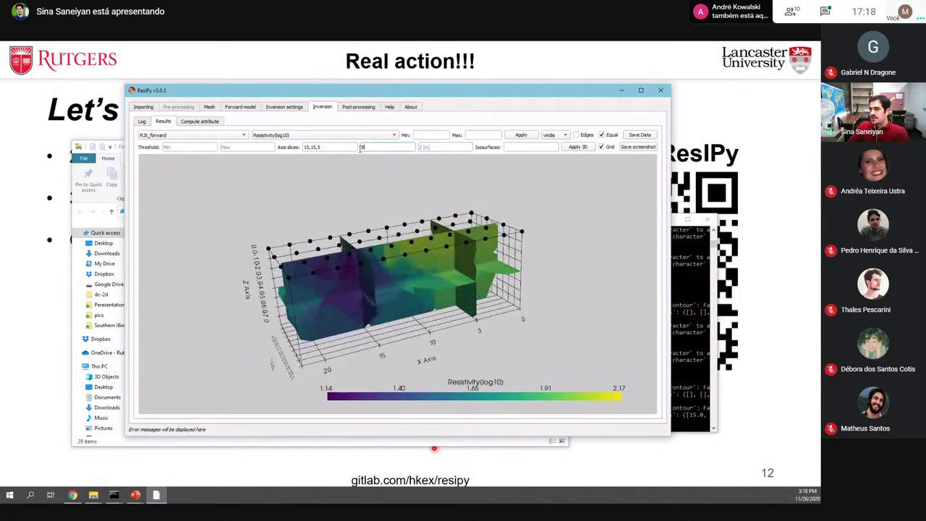
click(365, 146)
key(BackSpace)
click(354, 147)
key(BackSpace)
key(BackSpace)
key(BackSpace)
key(BackSpace)
key(BackSpace)
key(BackSpace)
key(BackSpace)
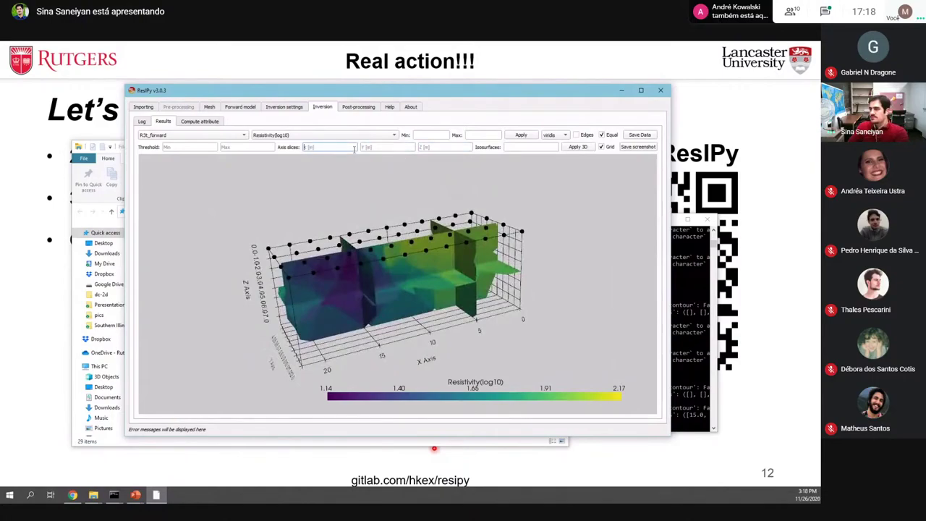
Redraw the full volume with the jet colour map
click(553, 136)
click(551, 202)
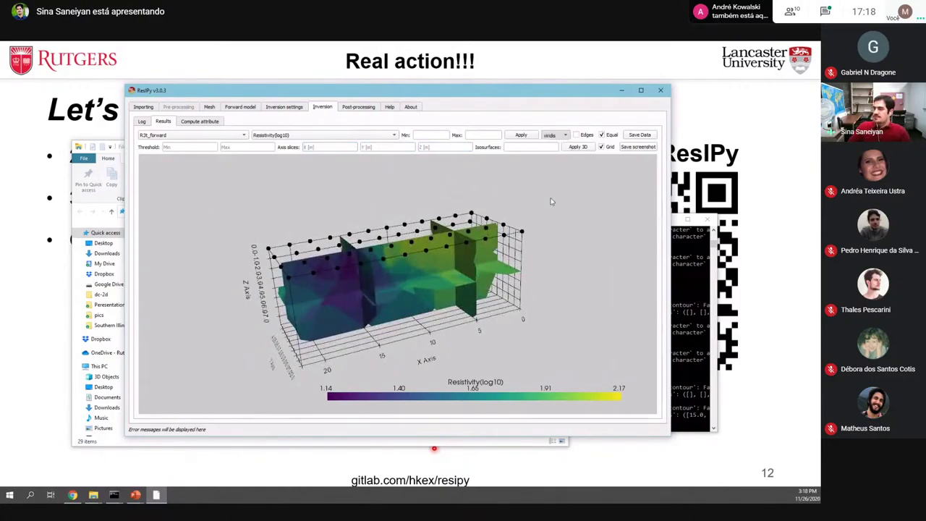
click(578, 148)
drag(575, 163, 525, 160)
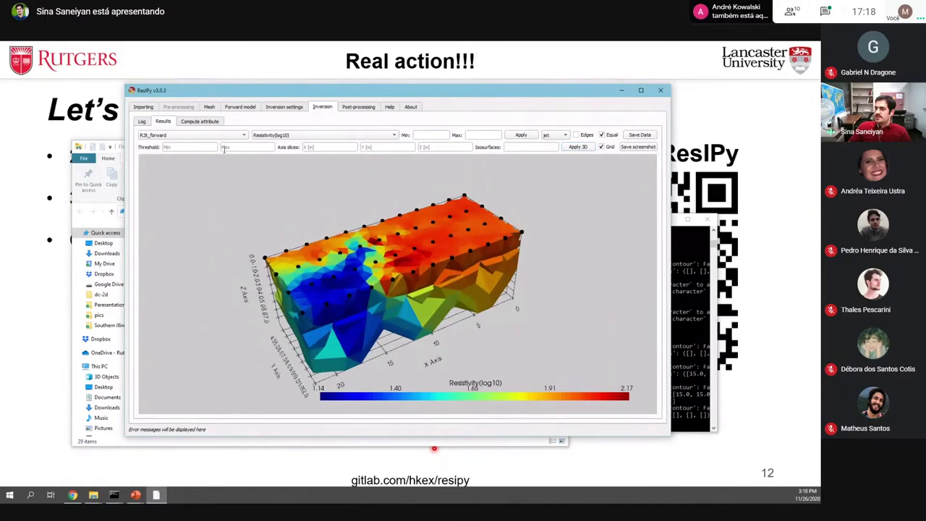
drag(334, 330, 262, 258)
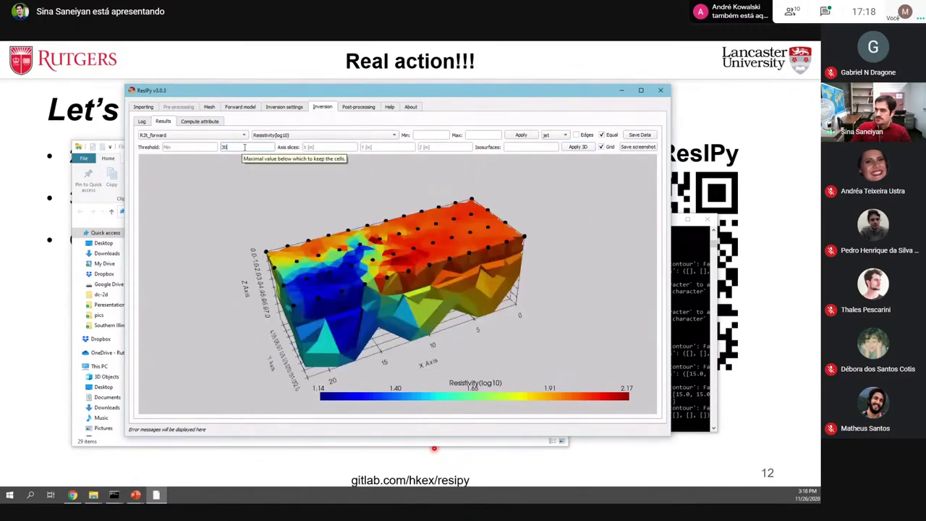
Threshold to a maximum of 30 using linear Resistivity instead of log10
key(BackSpace)
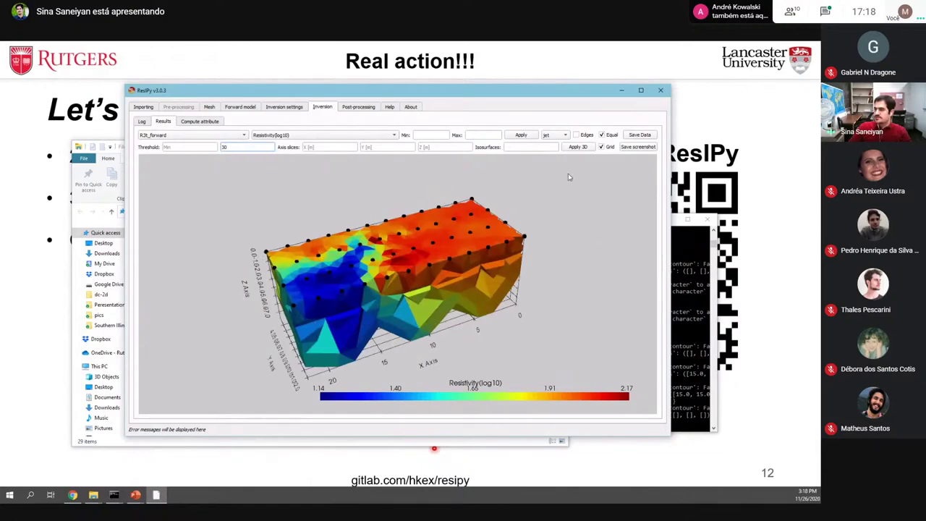
click(575, 148)
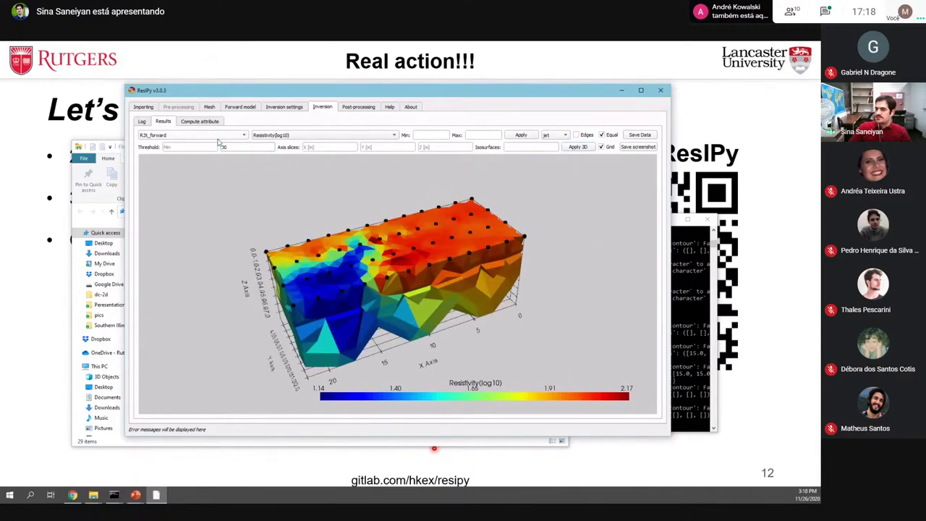
drag(366, 279, 332, 245)
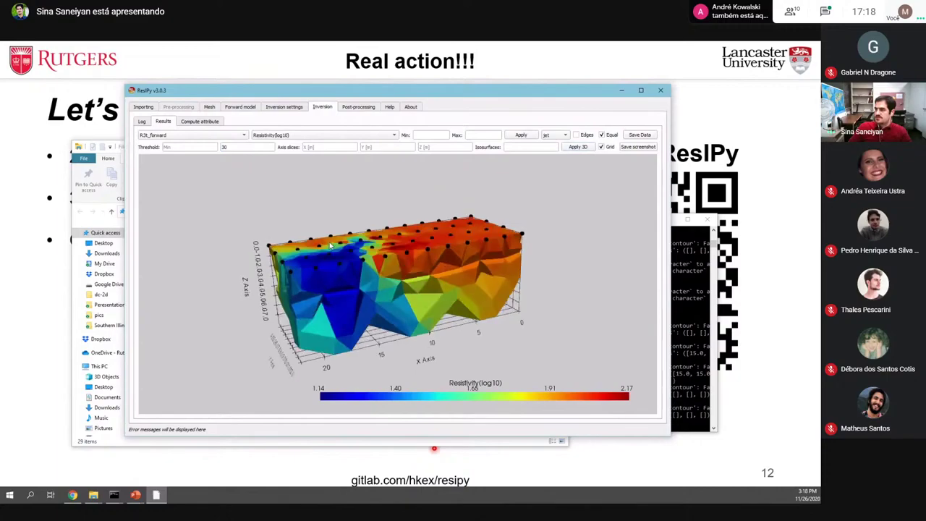
click(271, 136)
click(280, 127)
click(577, 147)
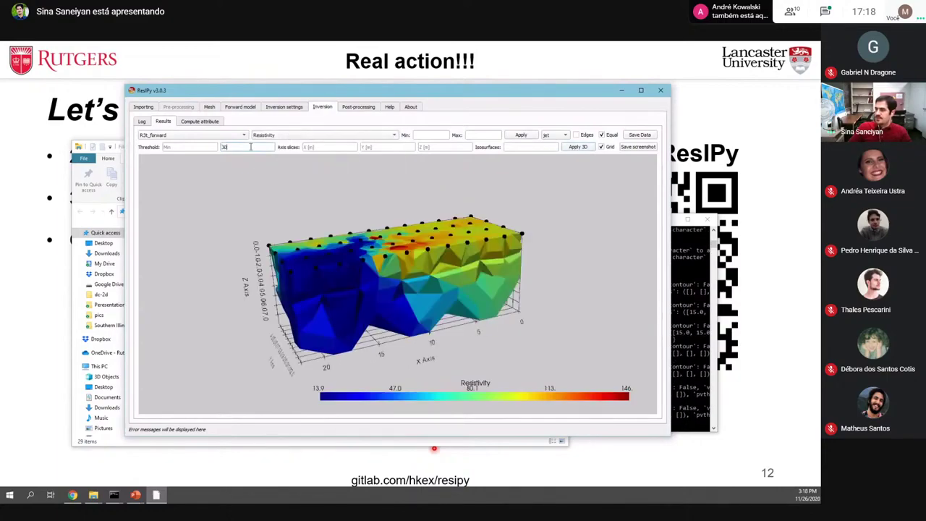
click(577, 146)
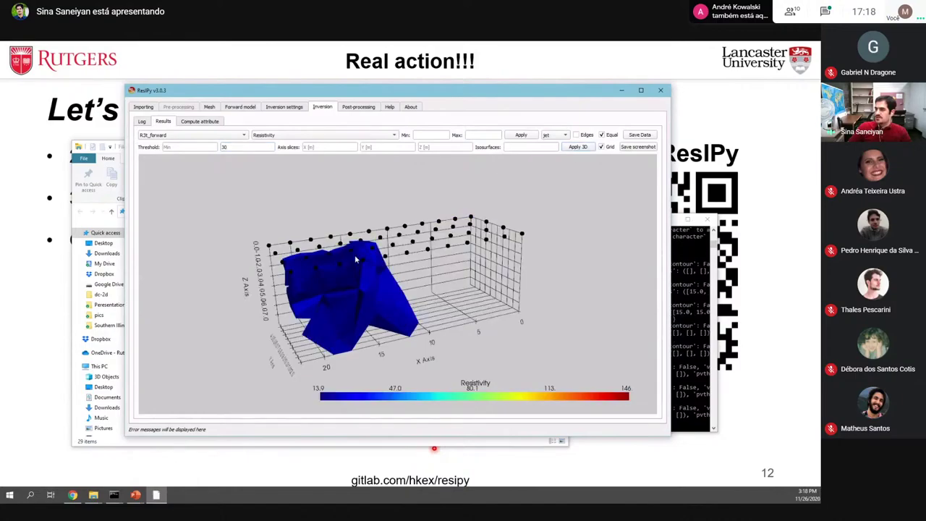
drag(362, 311, 240, 175)
Remove the threshold maximum and draw a resistivity isosurface at 30
click(235, 148)
key(BackSpace)
key(BackSpace)
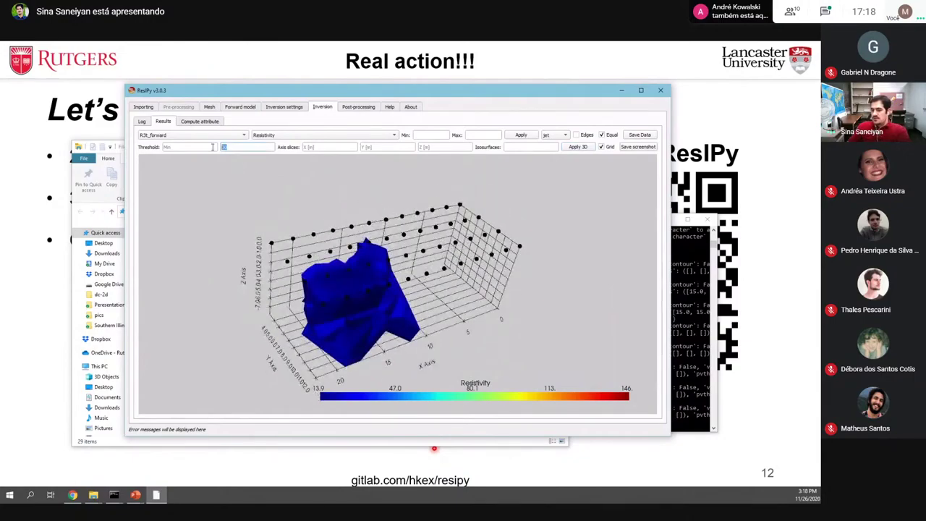
click(520, 149)
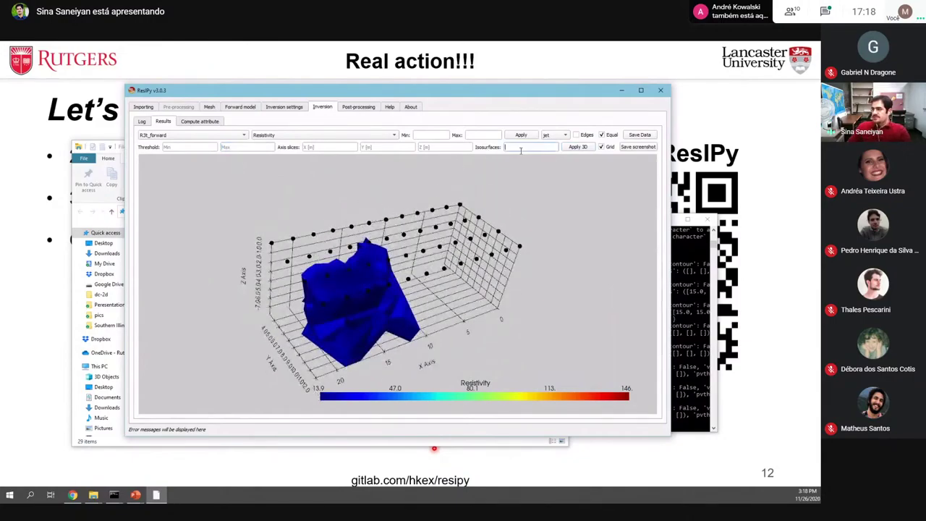
text(30)
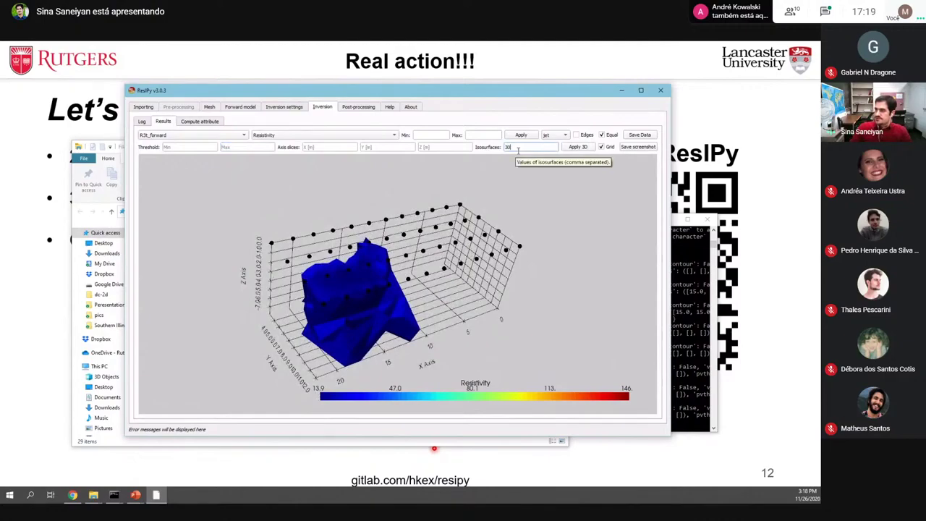
click(577, 146)
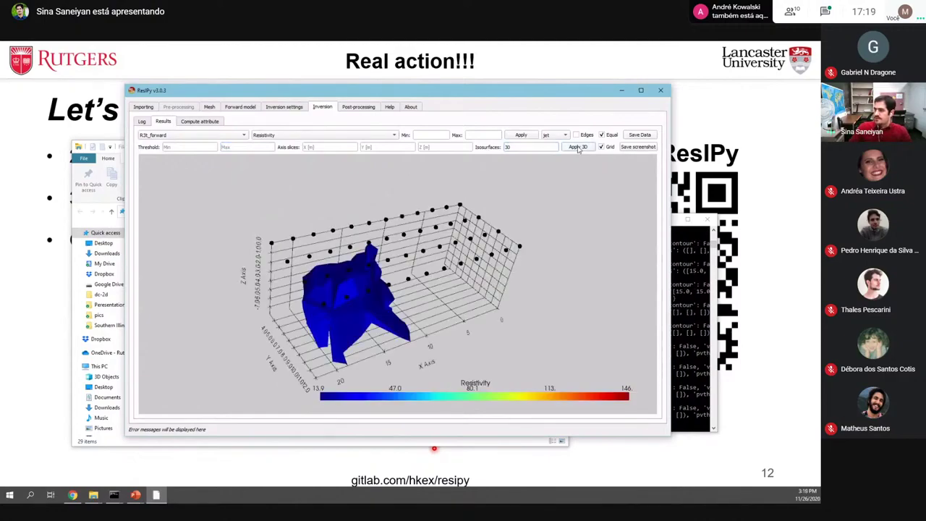
drag(395, 307, 350, 293)
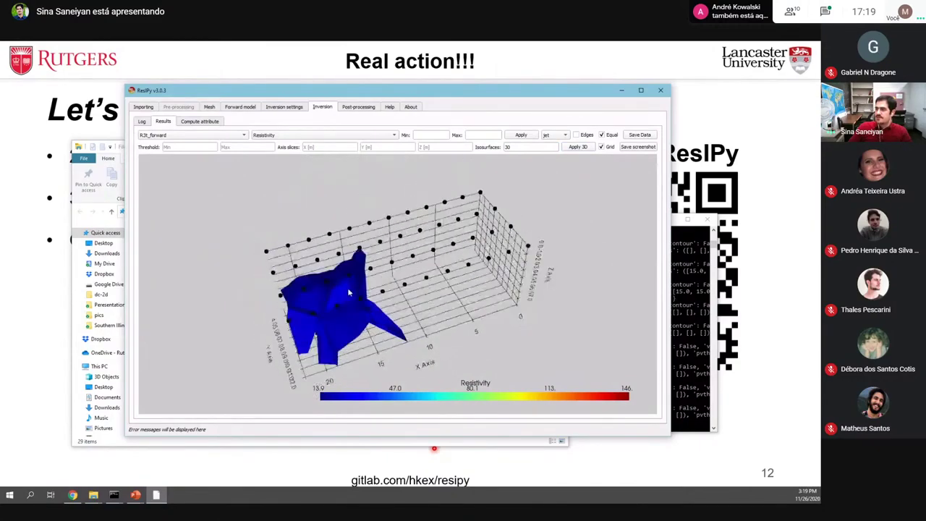
Extend the isosurfaces to 30 and 90 and view them from different angles
click(520, 146)
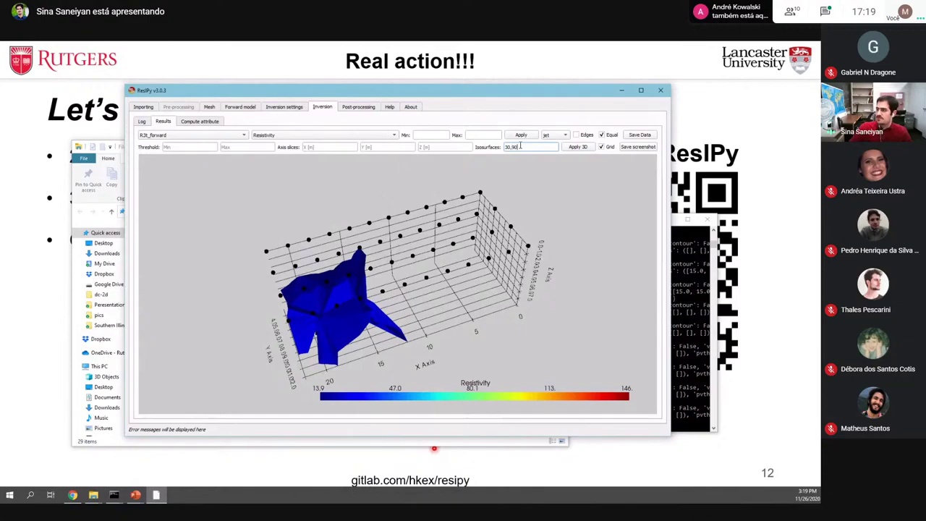
click(578, 146)
drag(438, 305, 405, 266)
drag(473, 266, 459, 307)
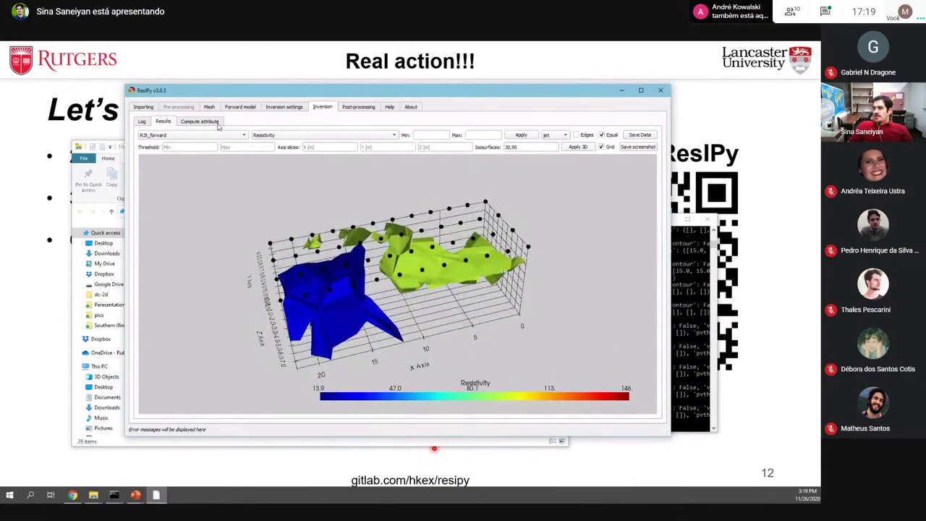
Review the normalised inversion errors, then close ResIPy to reveal the 'Let's see how ResIPy works!!' slide
click(355, 108)
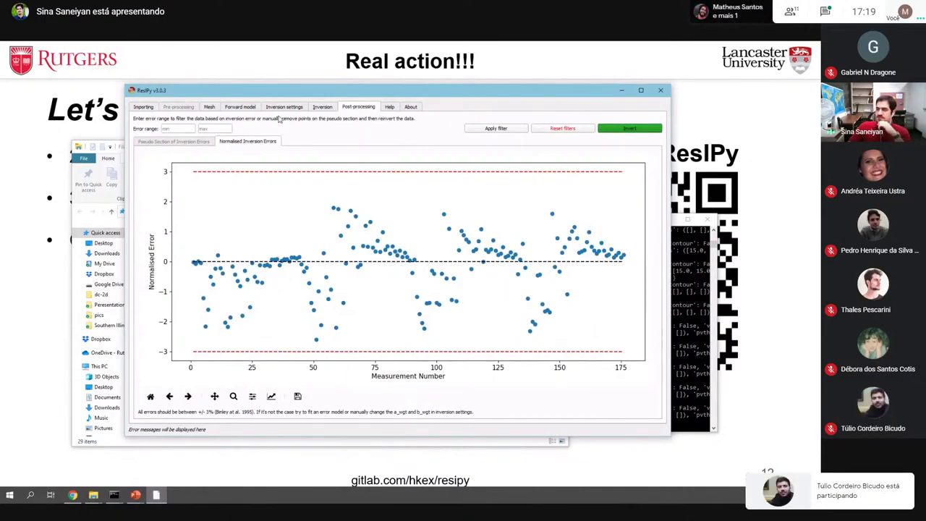
click(660, 90)
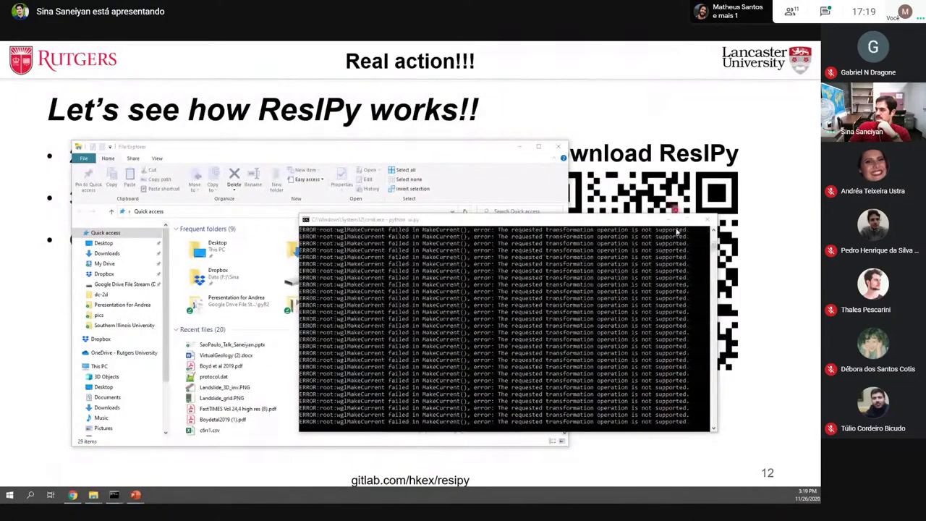
click(520, 149)
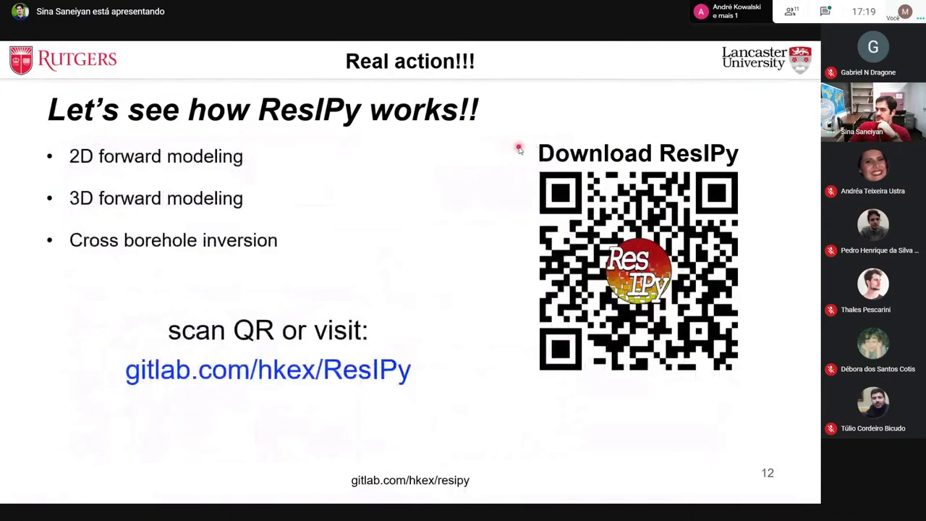